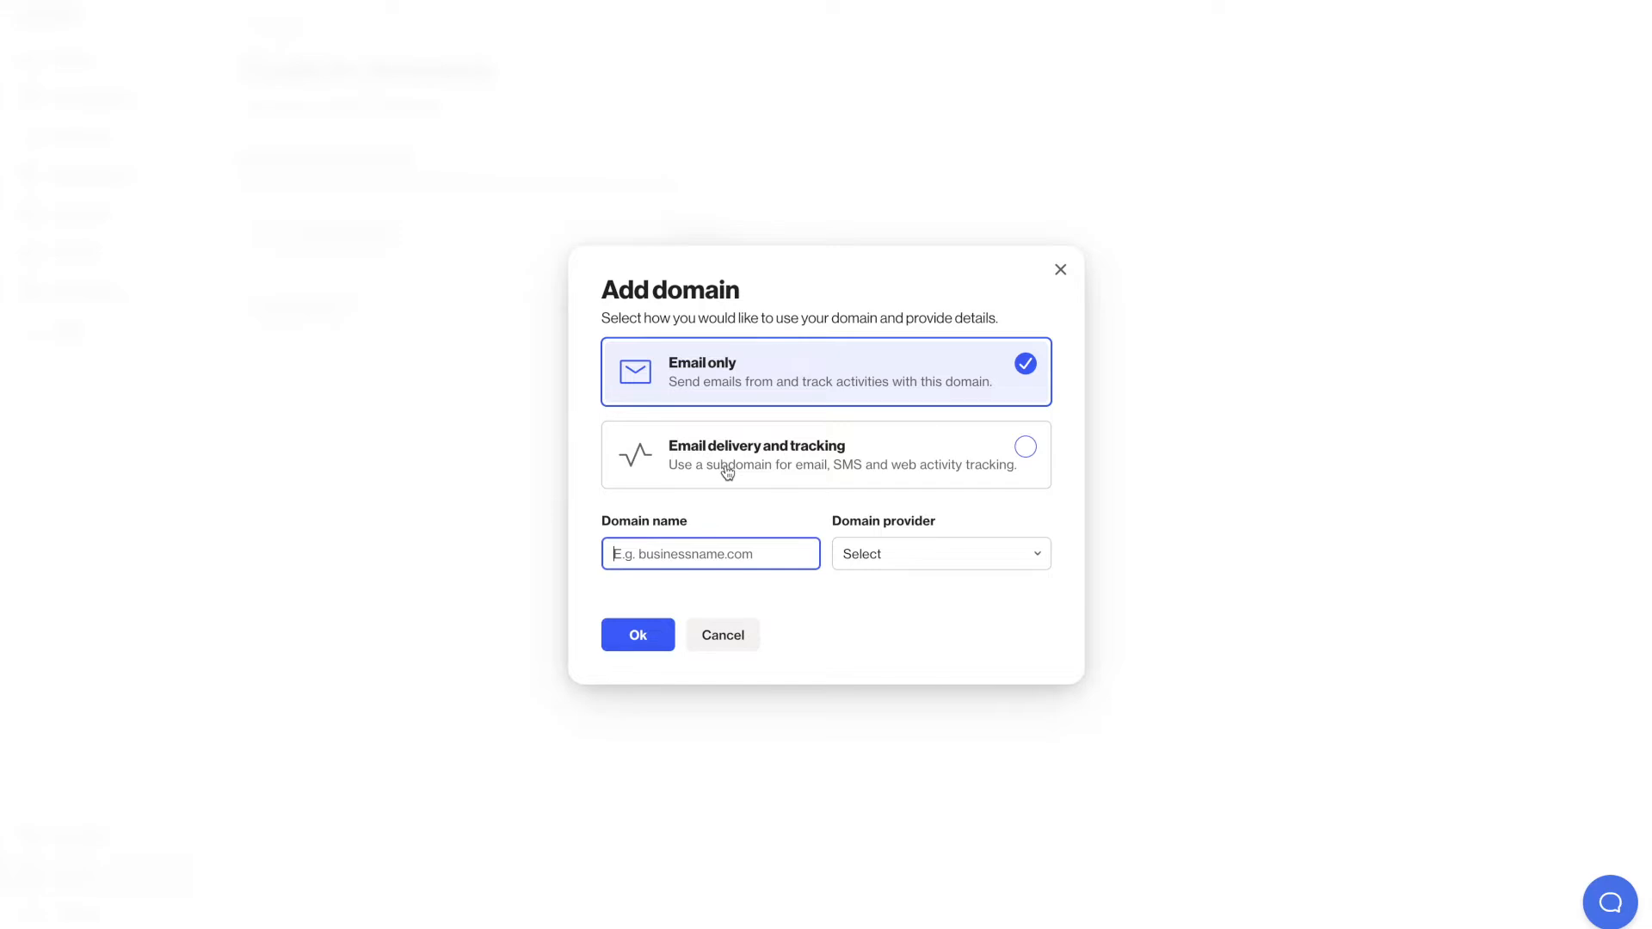
Step: Add the custom domain mugsandthings.net for email delivery and tracking, with provider Other and tracking subdomain track
{"action": "left_click", "coordinate": [726, 470]}
{"action": "left_click", "coordinate": [714, 523]}
{"action": "left_click", "coordinate": [740, 561]}
{"action": "left_click", "coordinate": [913, 538]}
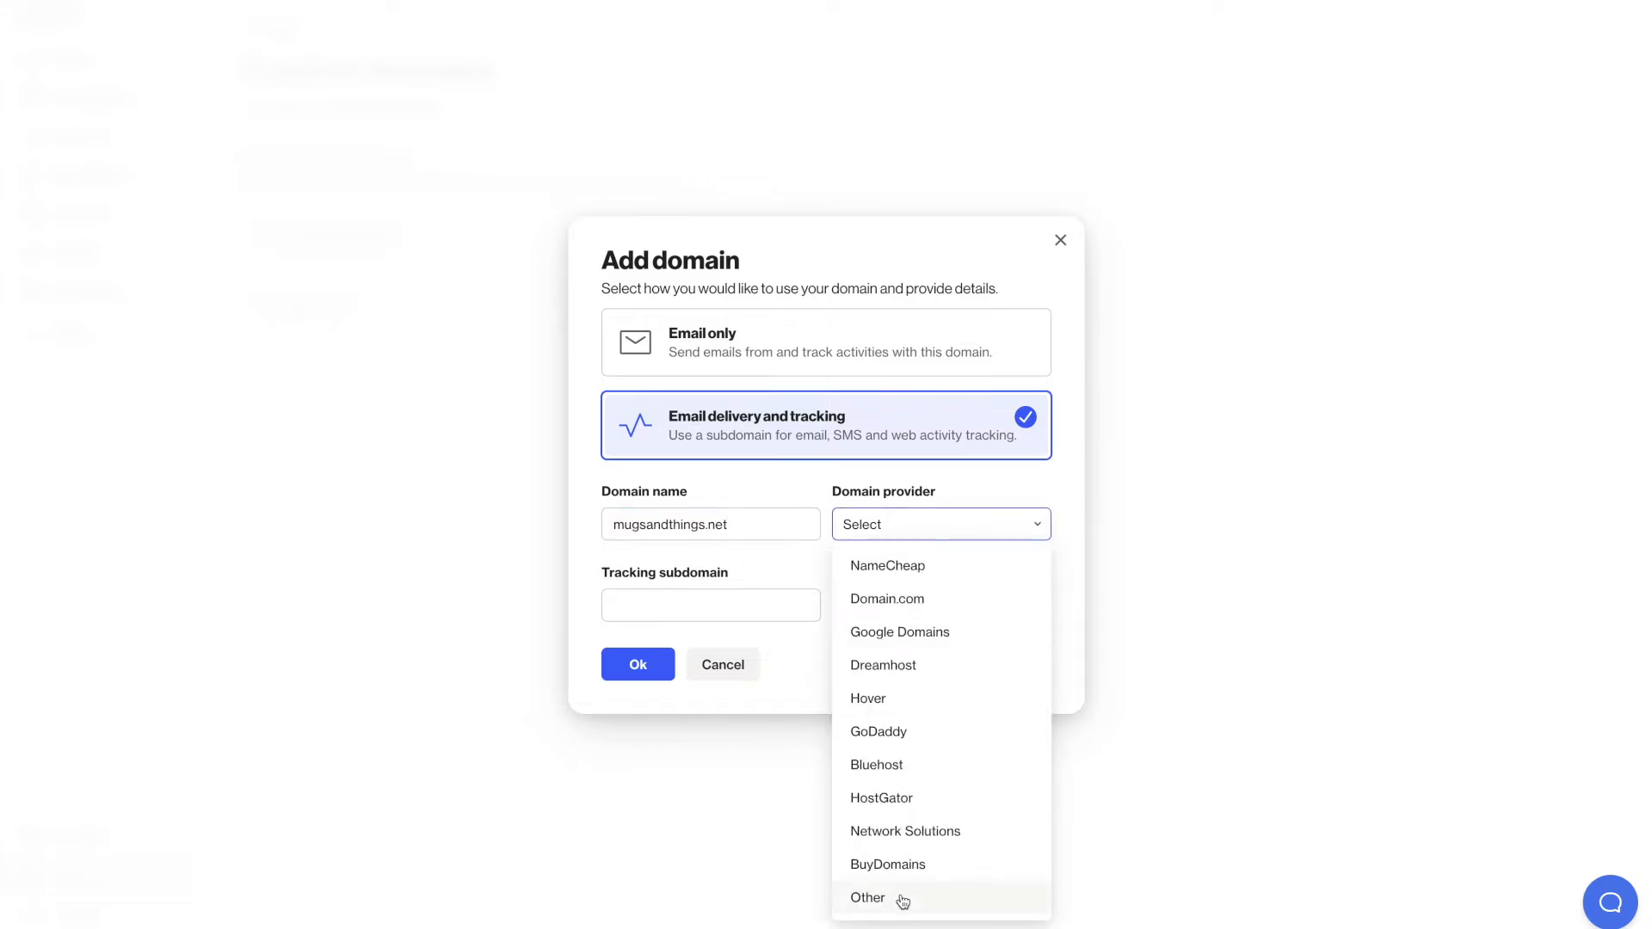
{"action": "left_click", "coordinate": [903, 896]}
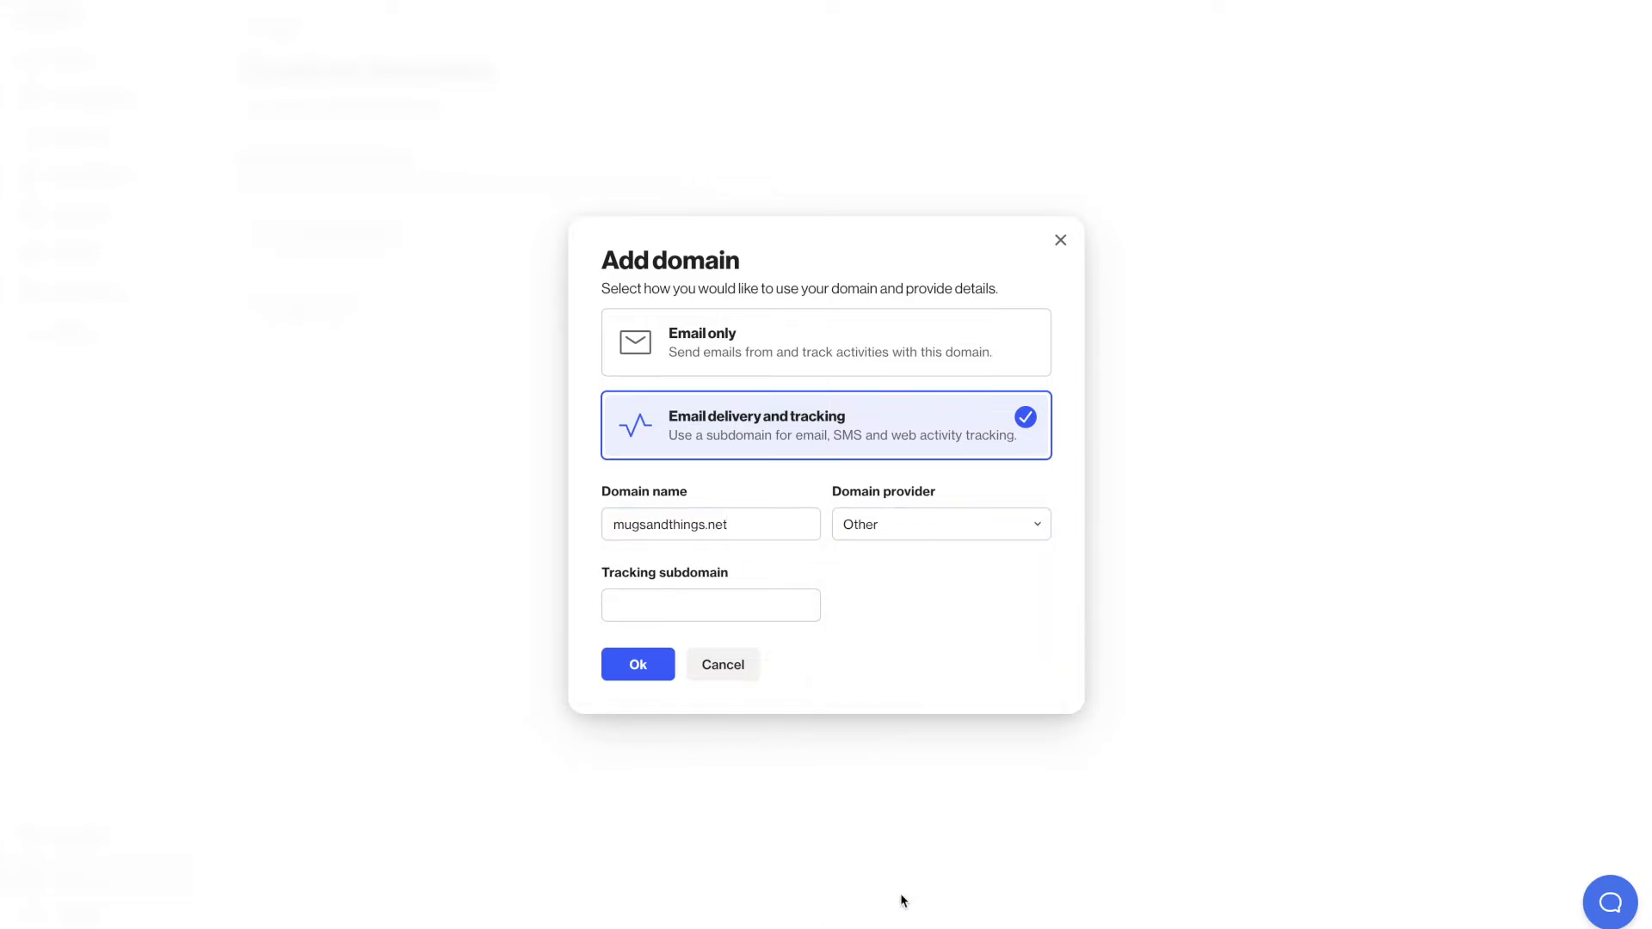
{"action": "left_click", "coordinate": [734, 611]}
{"action": "type", "text": "track"}
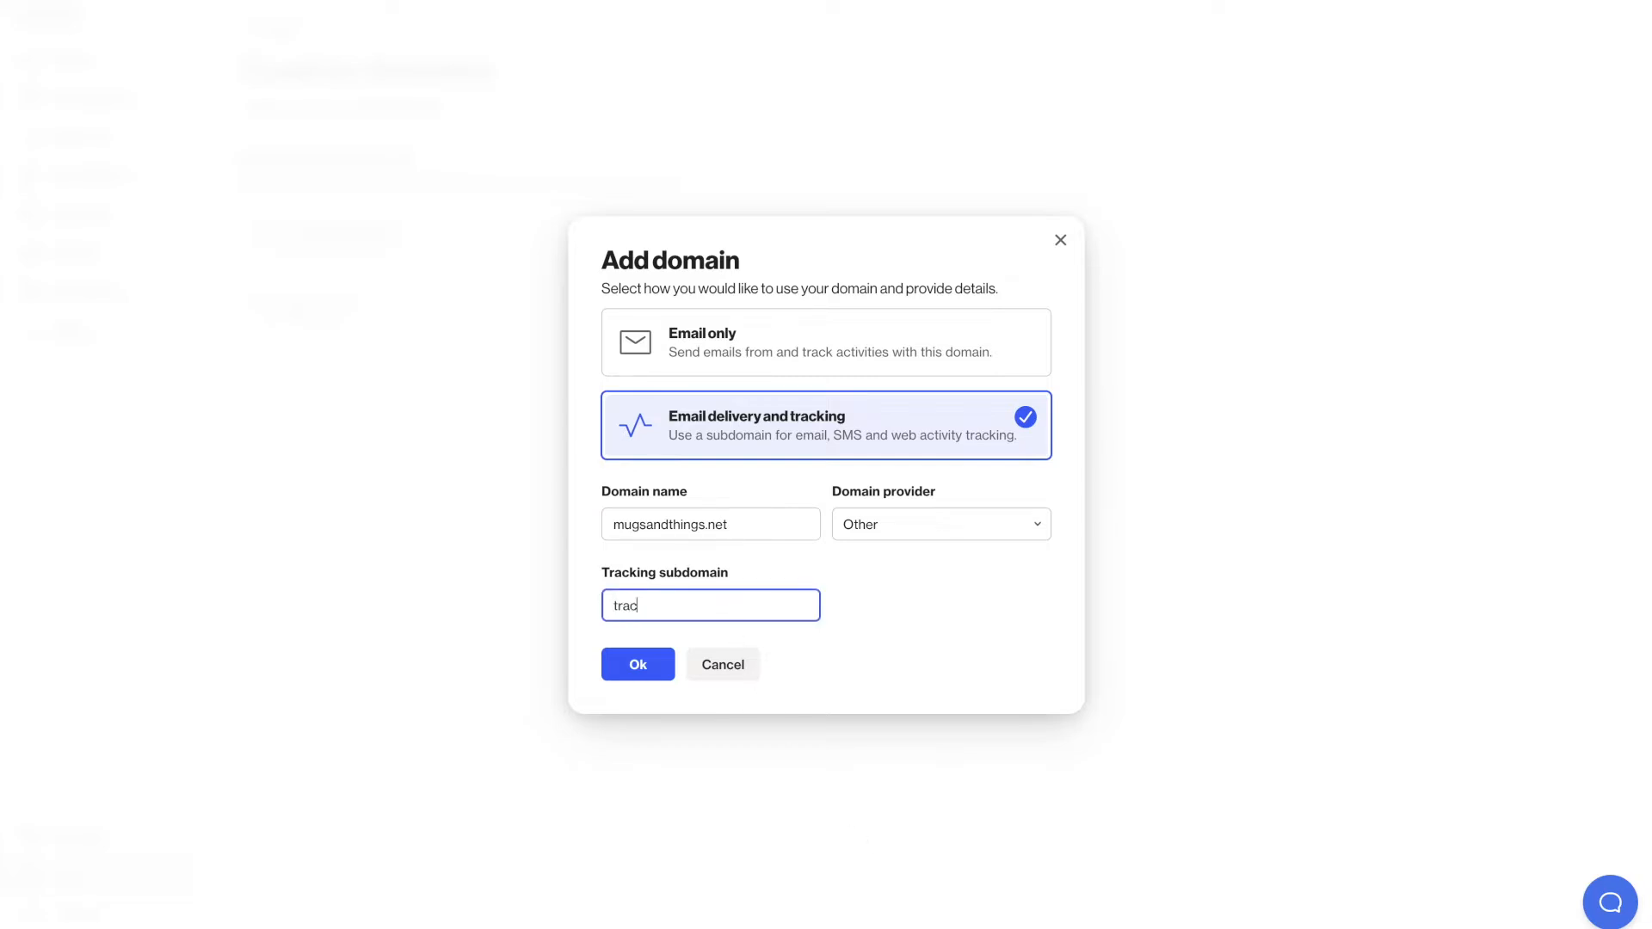
{"action": "left_click", "coordinate": [658, 670]}
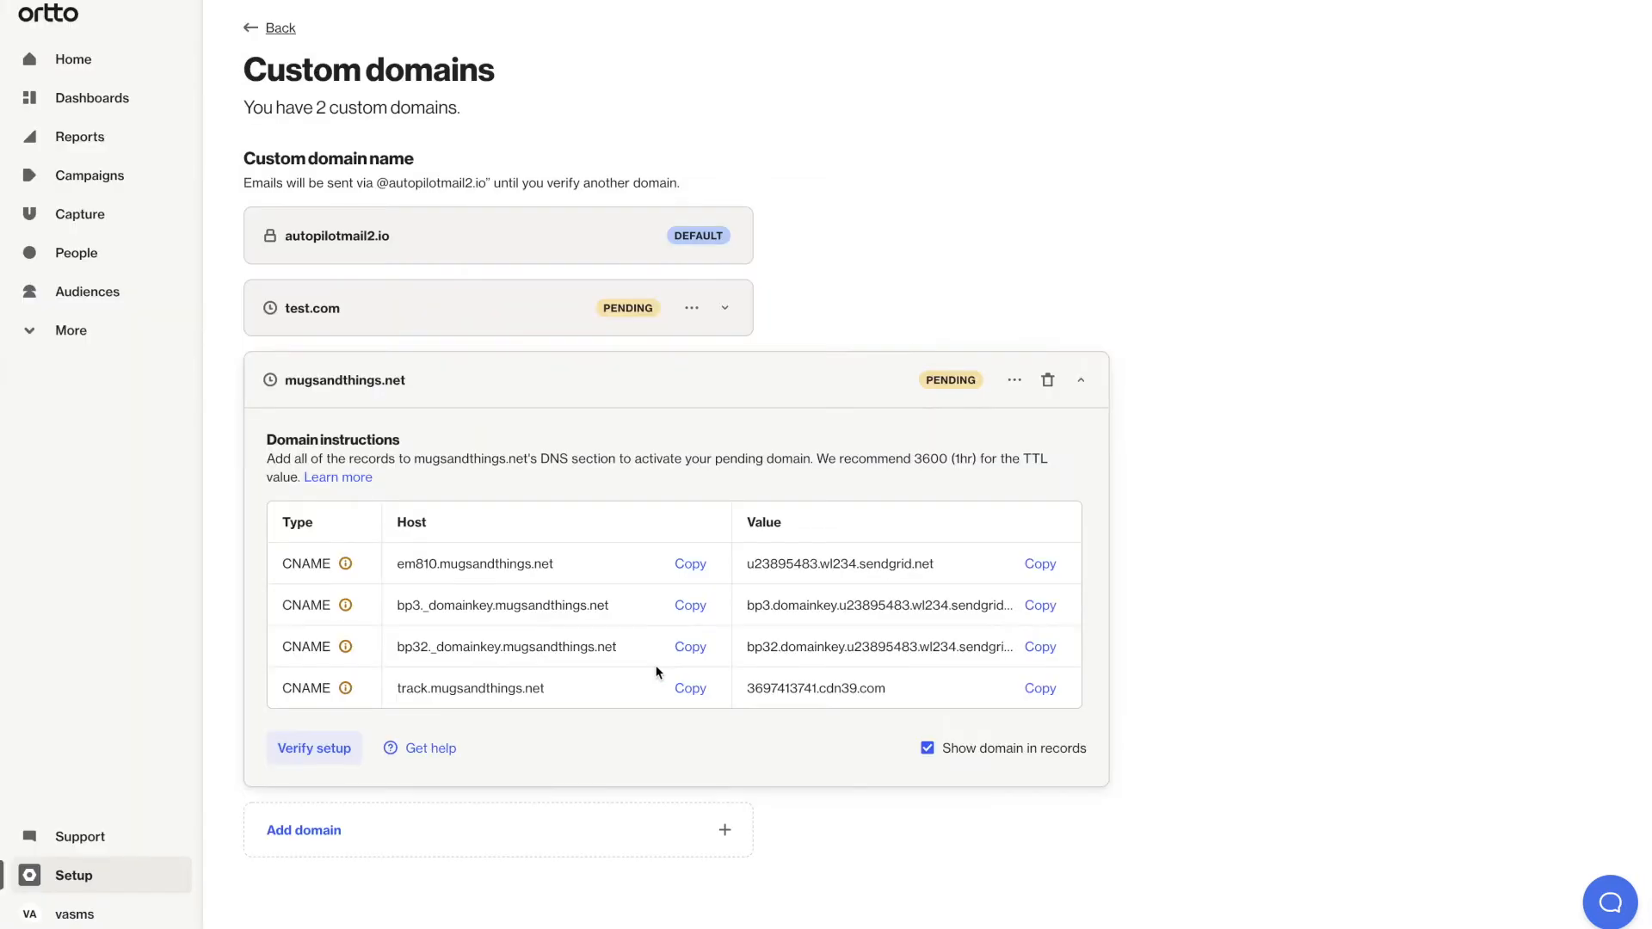
Step: Copy the em810.mugsandthings.net host from Ortto and start a CNAME record in Cloudflare with it as the name
{"action": "left_click", "coordinate": [693, 568]}
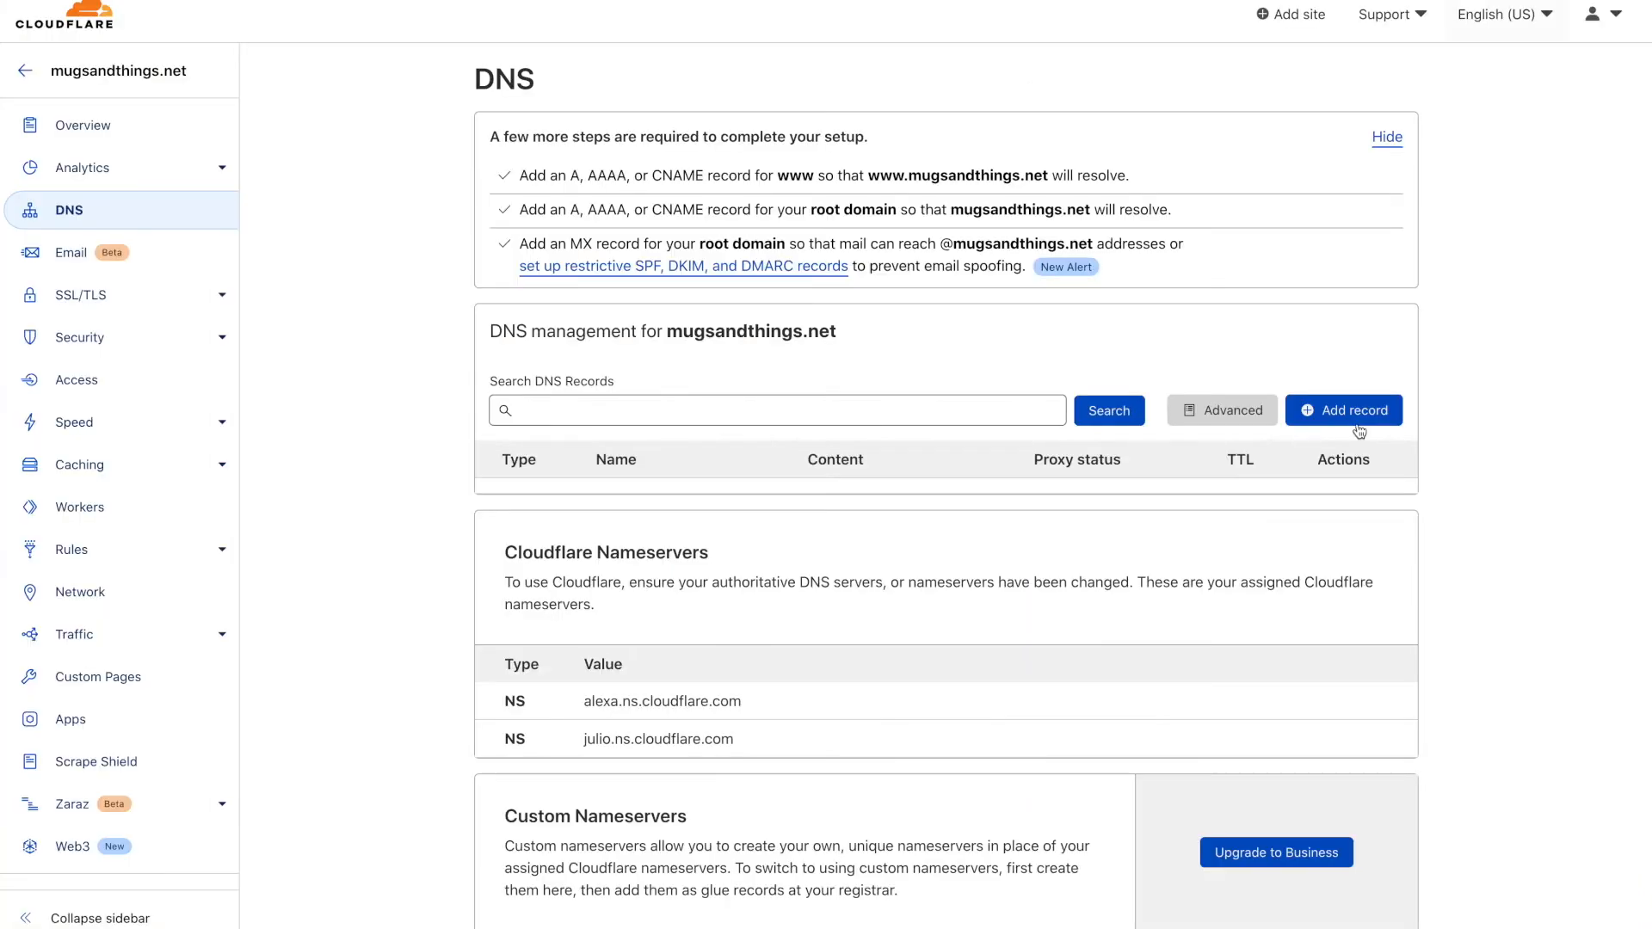
{"action": "left_click", "coordinate": [1355, 411]}
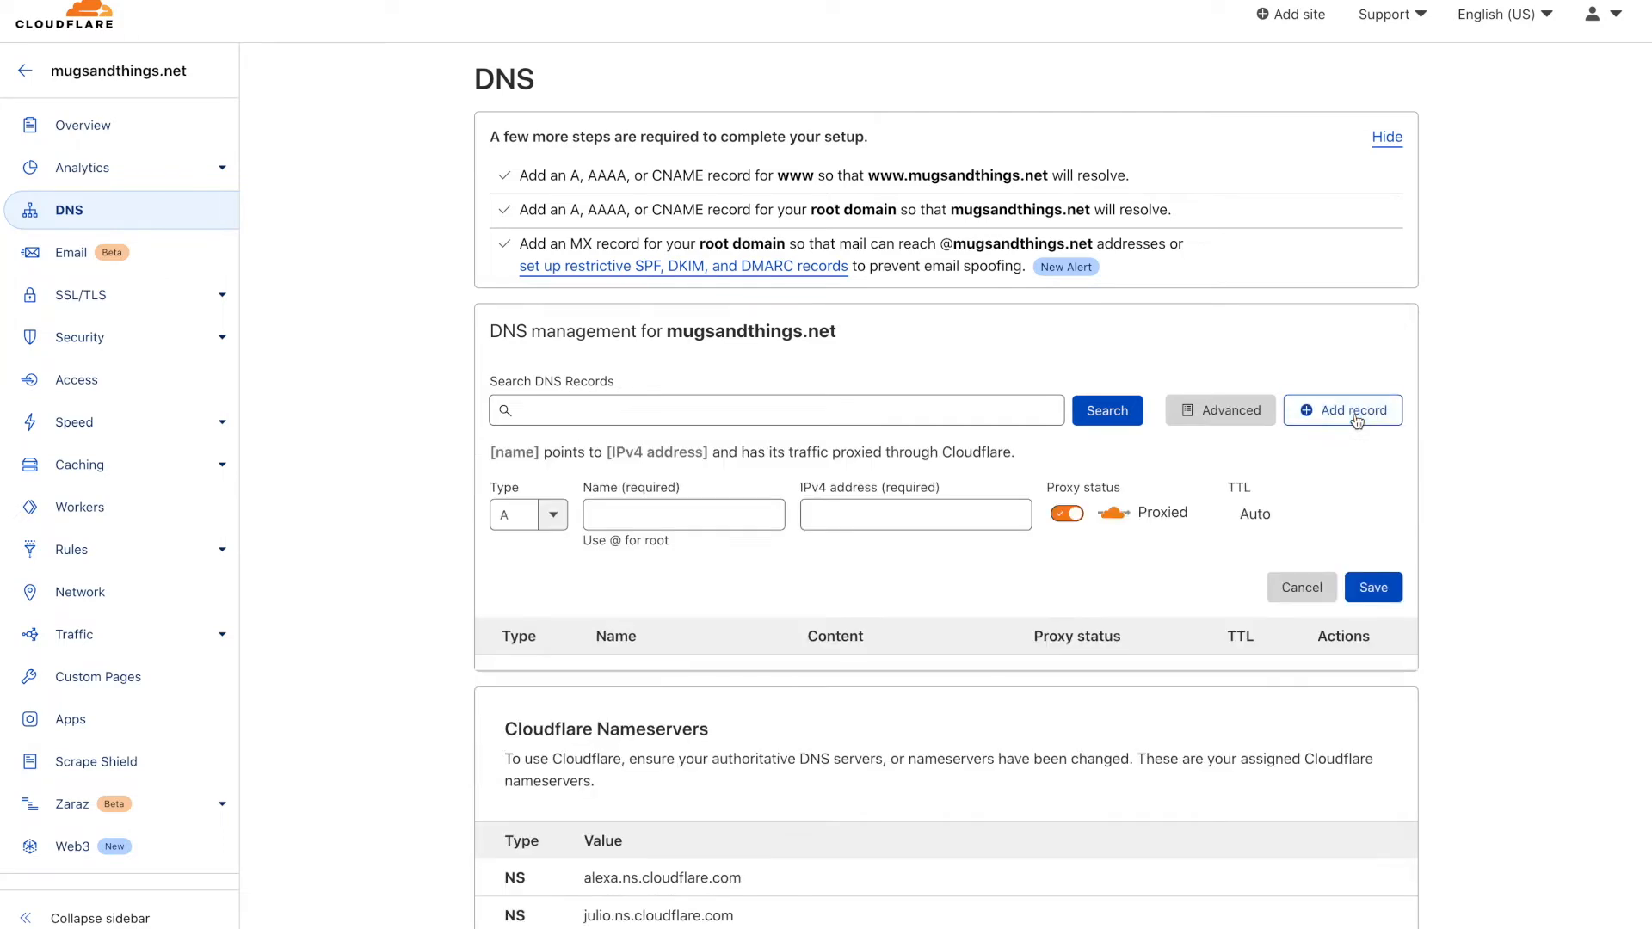
{"action": "left_click", "coordinate": [553, 520]}
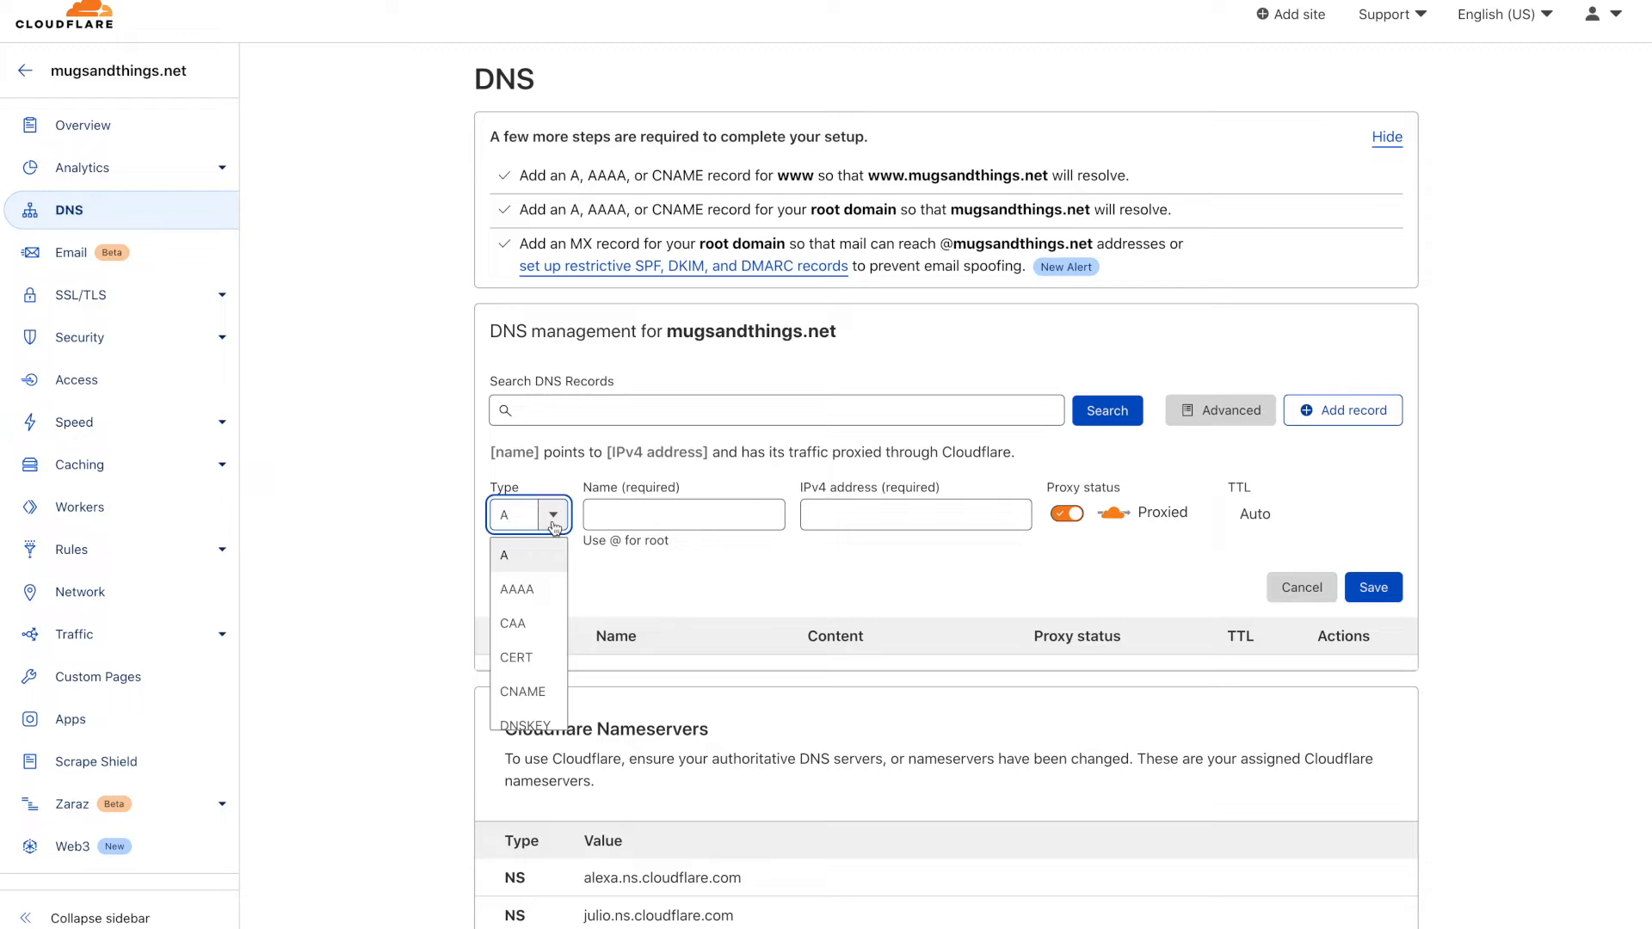
{"action": "left_click", "coordinate": [522, 692]}
{"action": "left_click", "coordinate": [687, 515]}
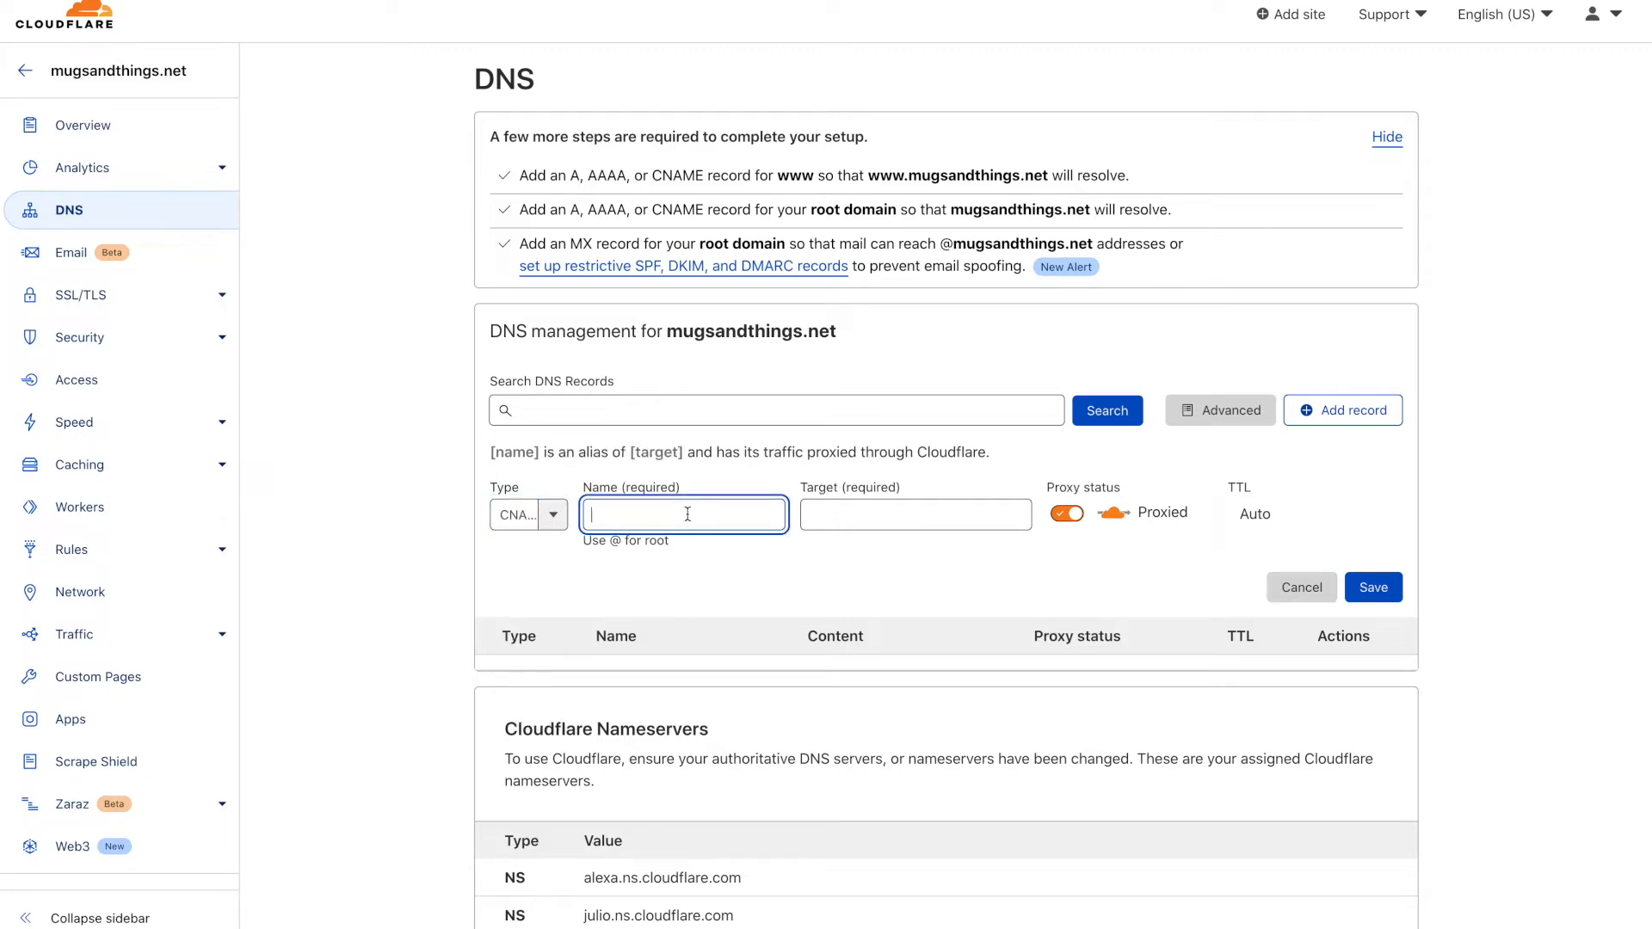
{"action": "key", "text": "ctrl+v"}
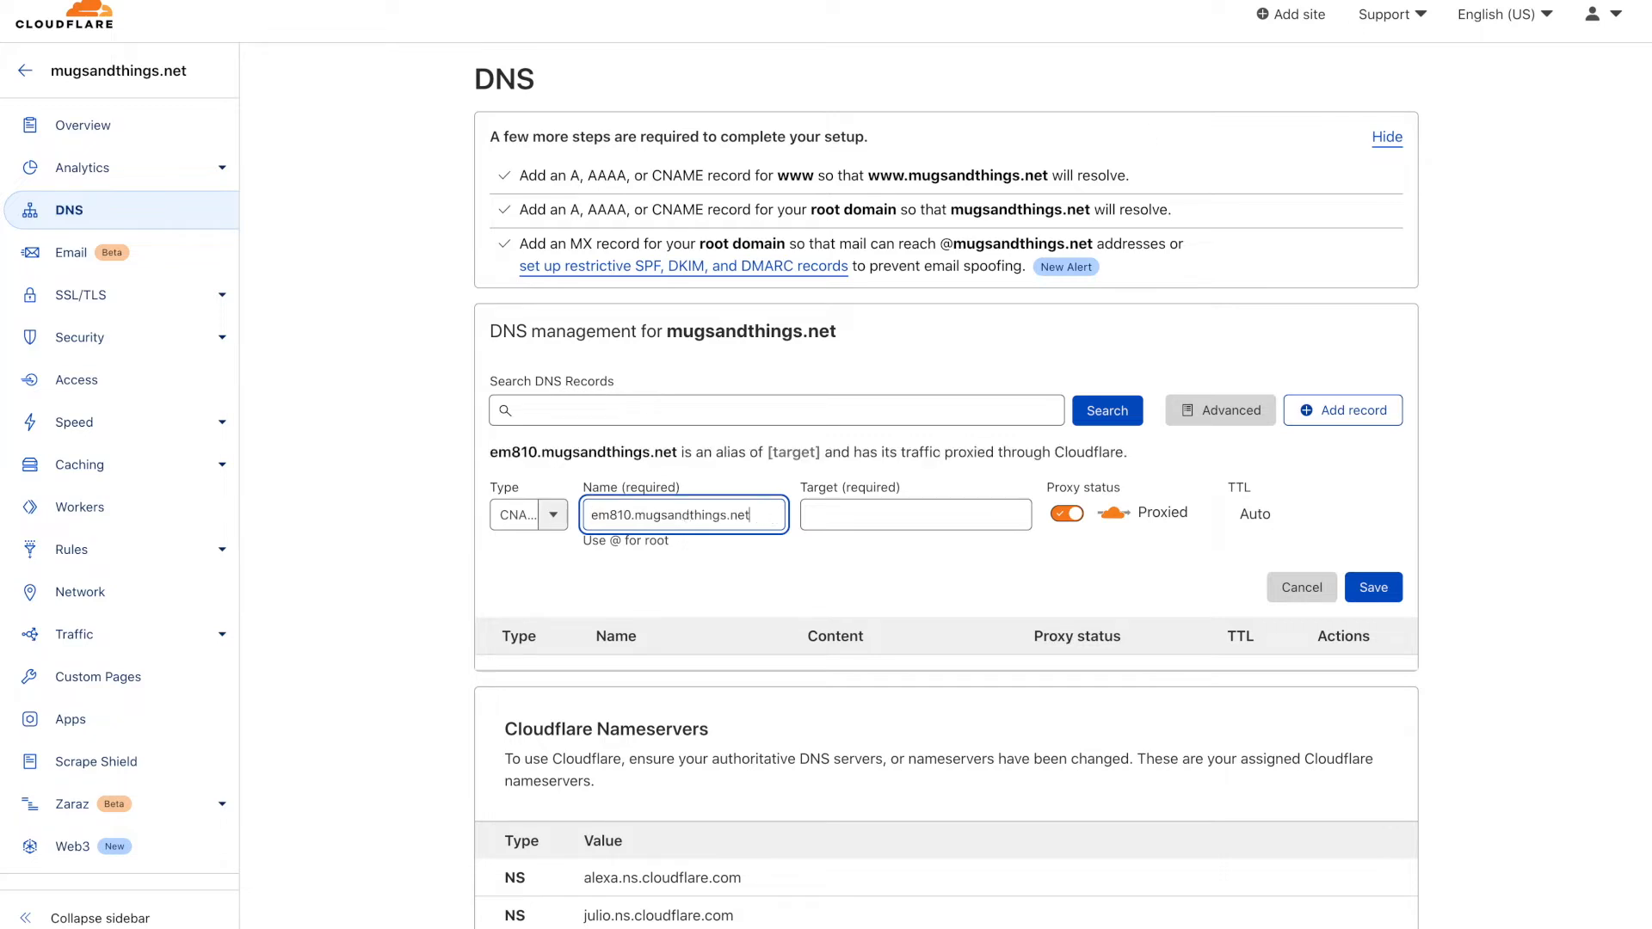
Step: Hide the domain in Ortto's records, copy the shortened first host and replace the Cloudflare record's name with em810
{"action": "key", "text": "alt+Tab"}
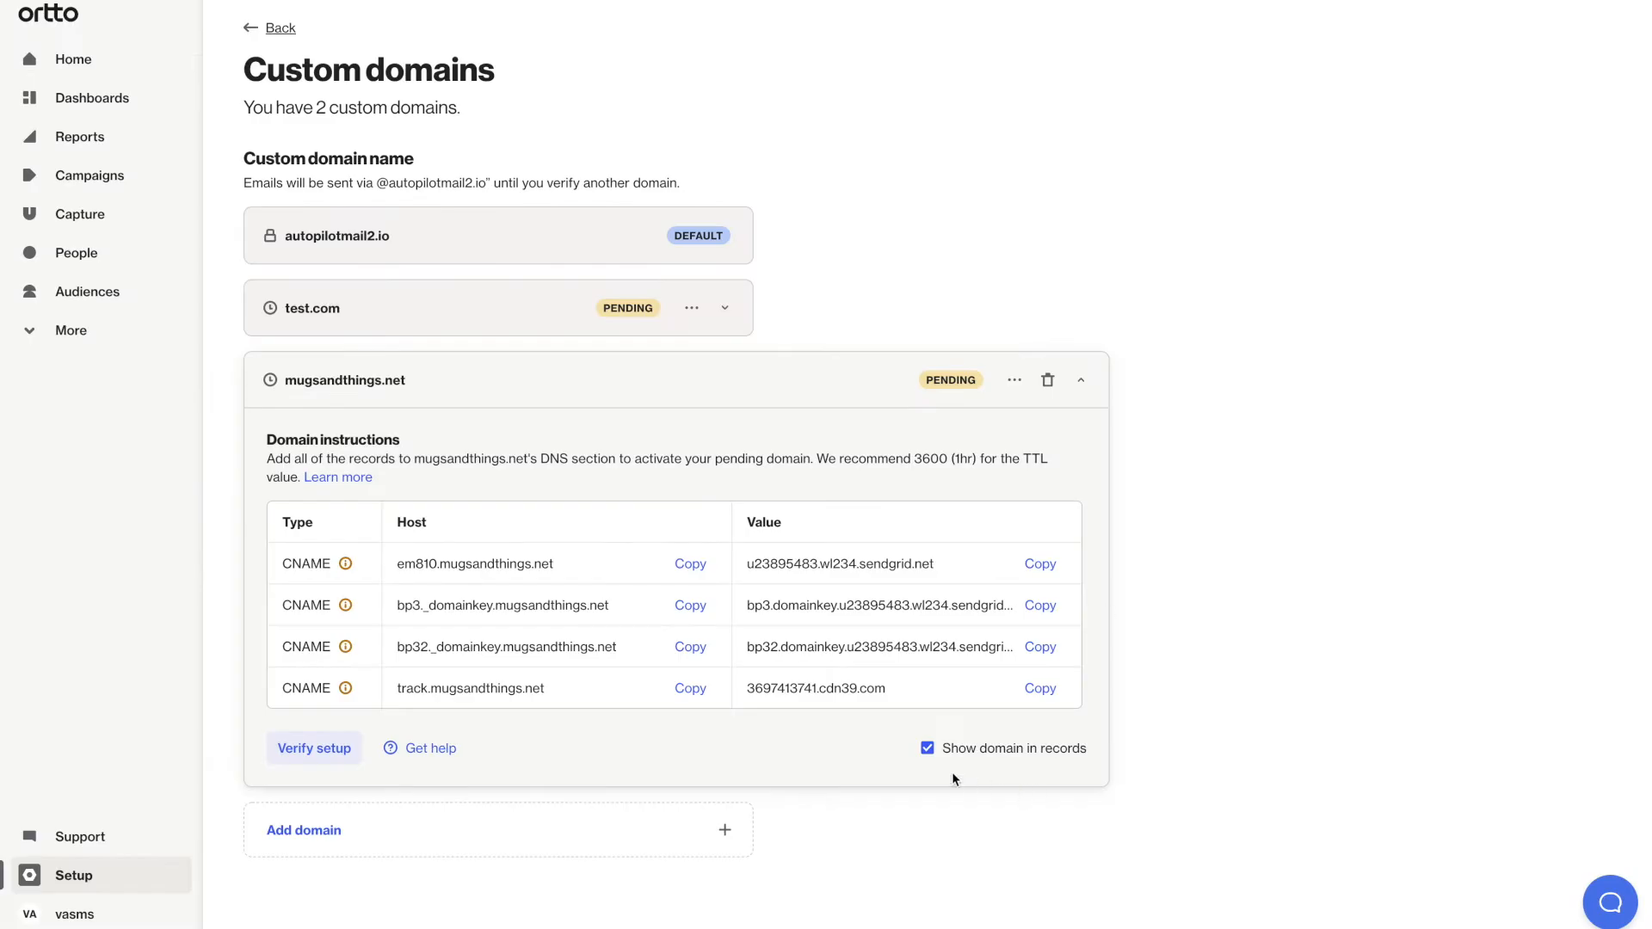
{"action": "left_click", "coordinate": [928, 749]}
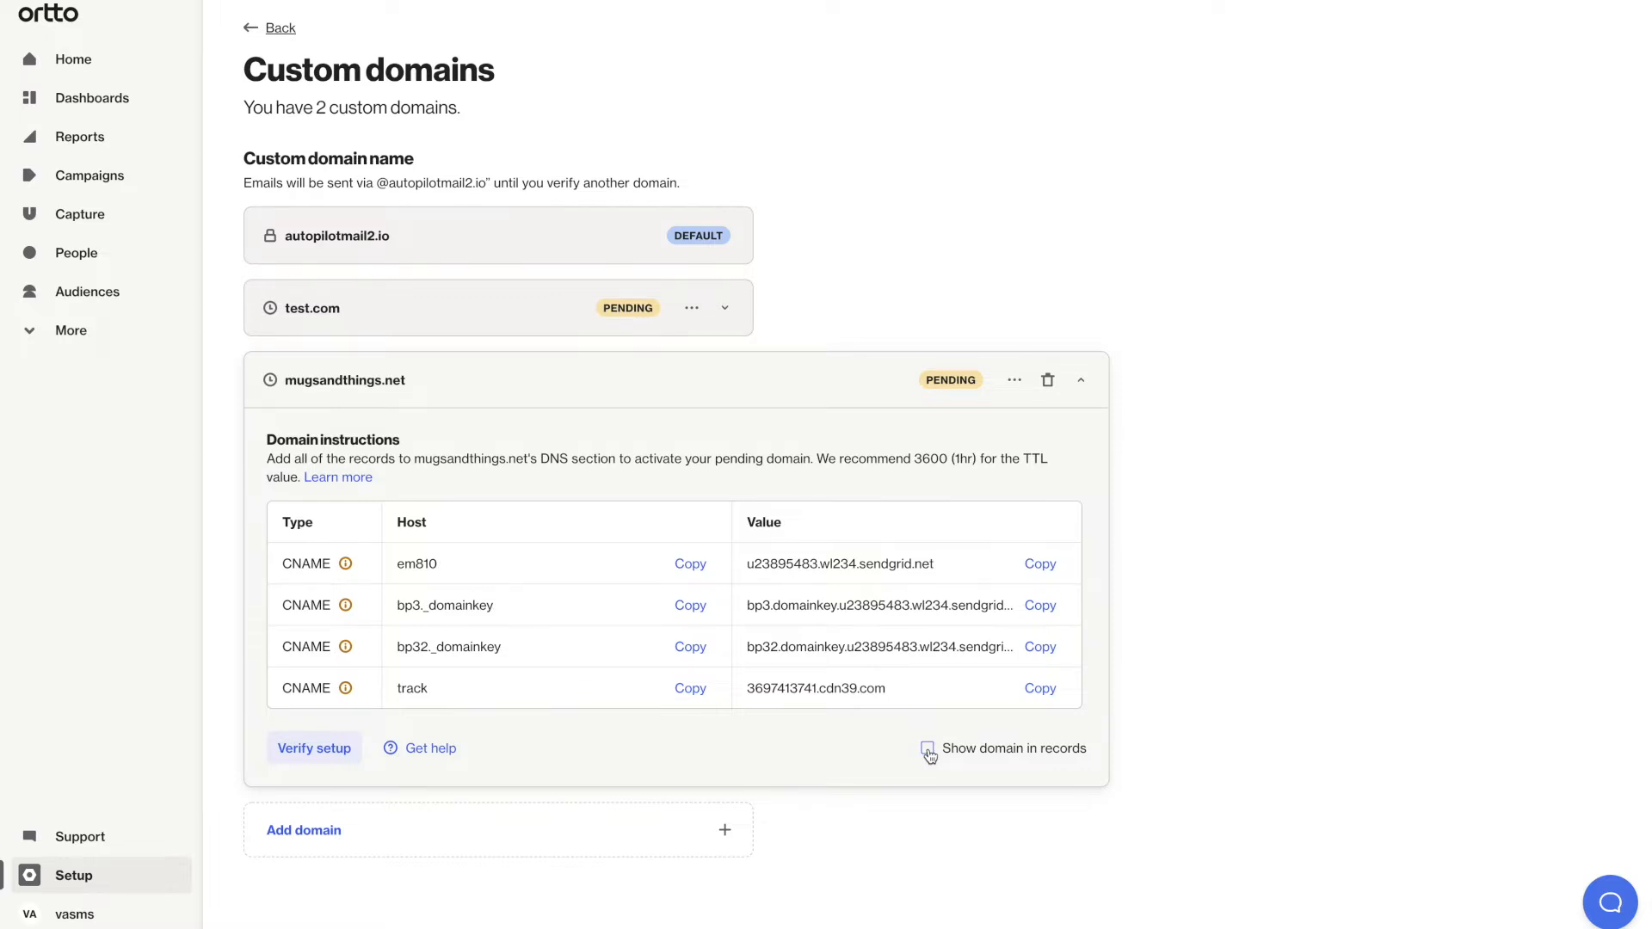
{"action": "left_click", "coordinate": [690, 563]}
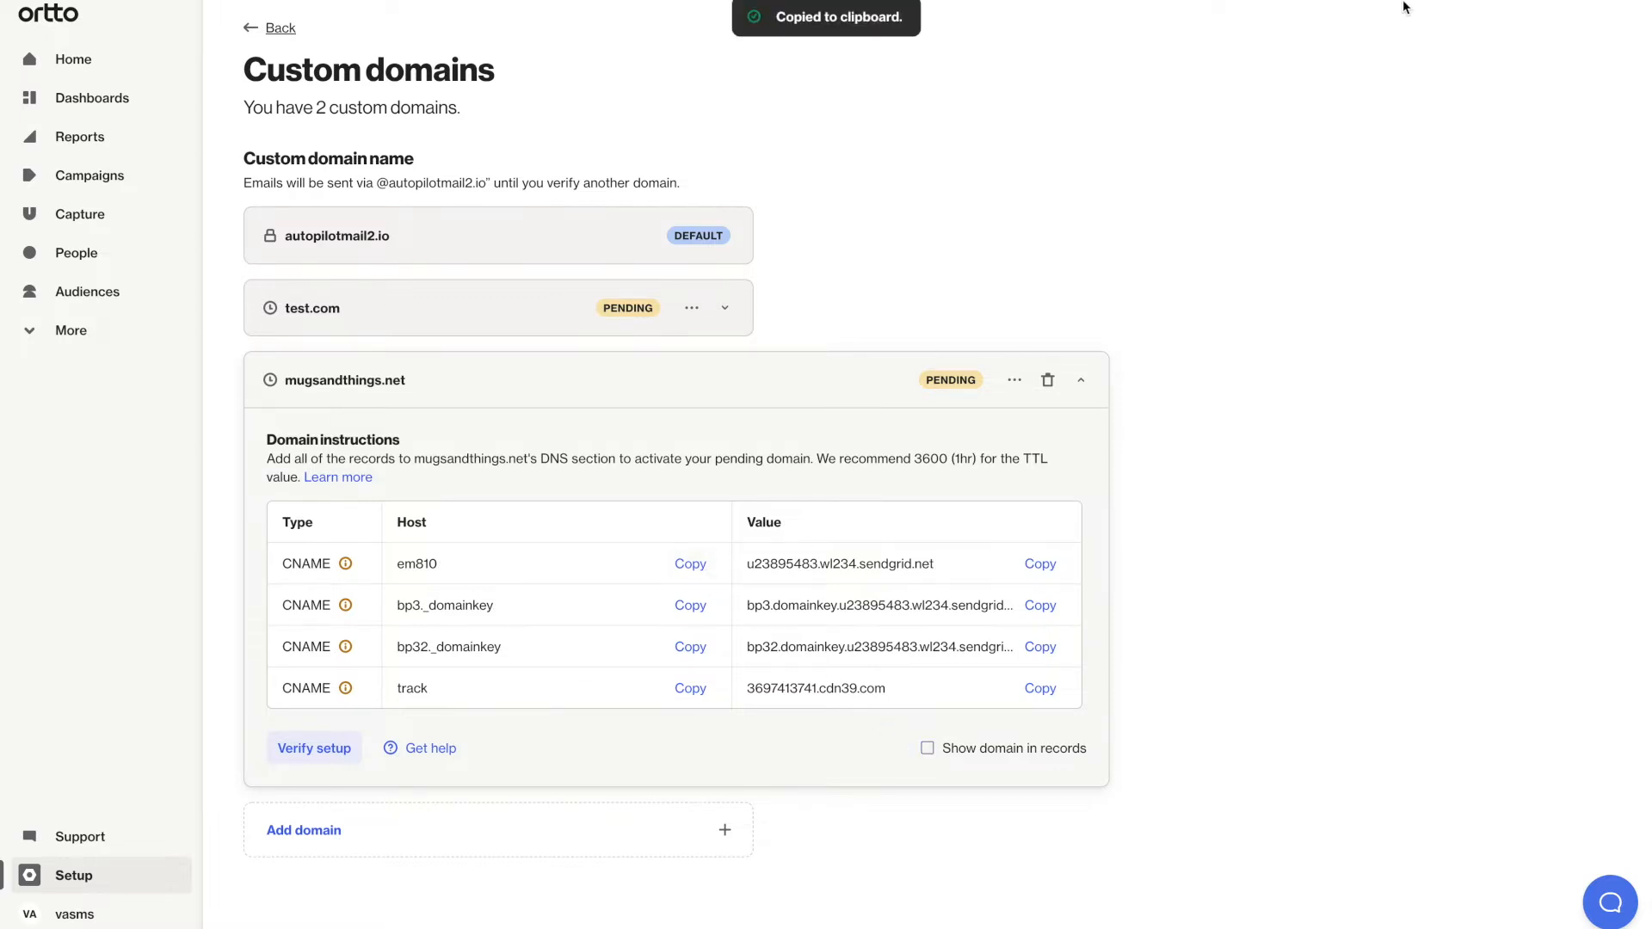
{"action": "key", "text": "alt+Tab"}
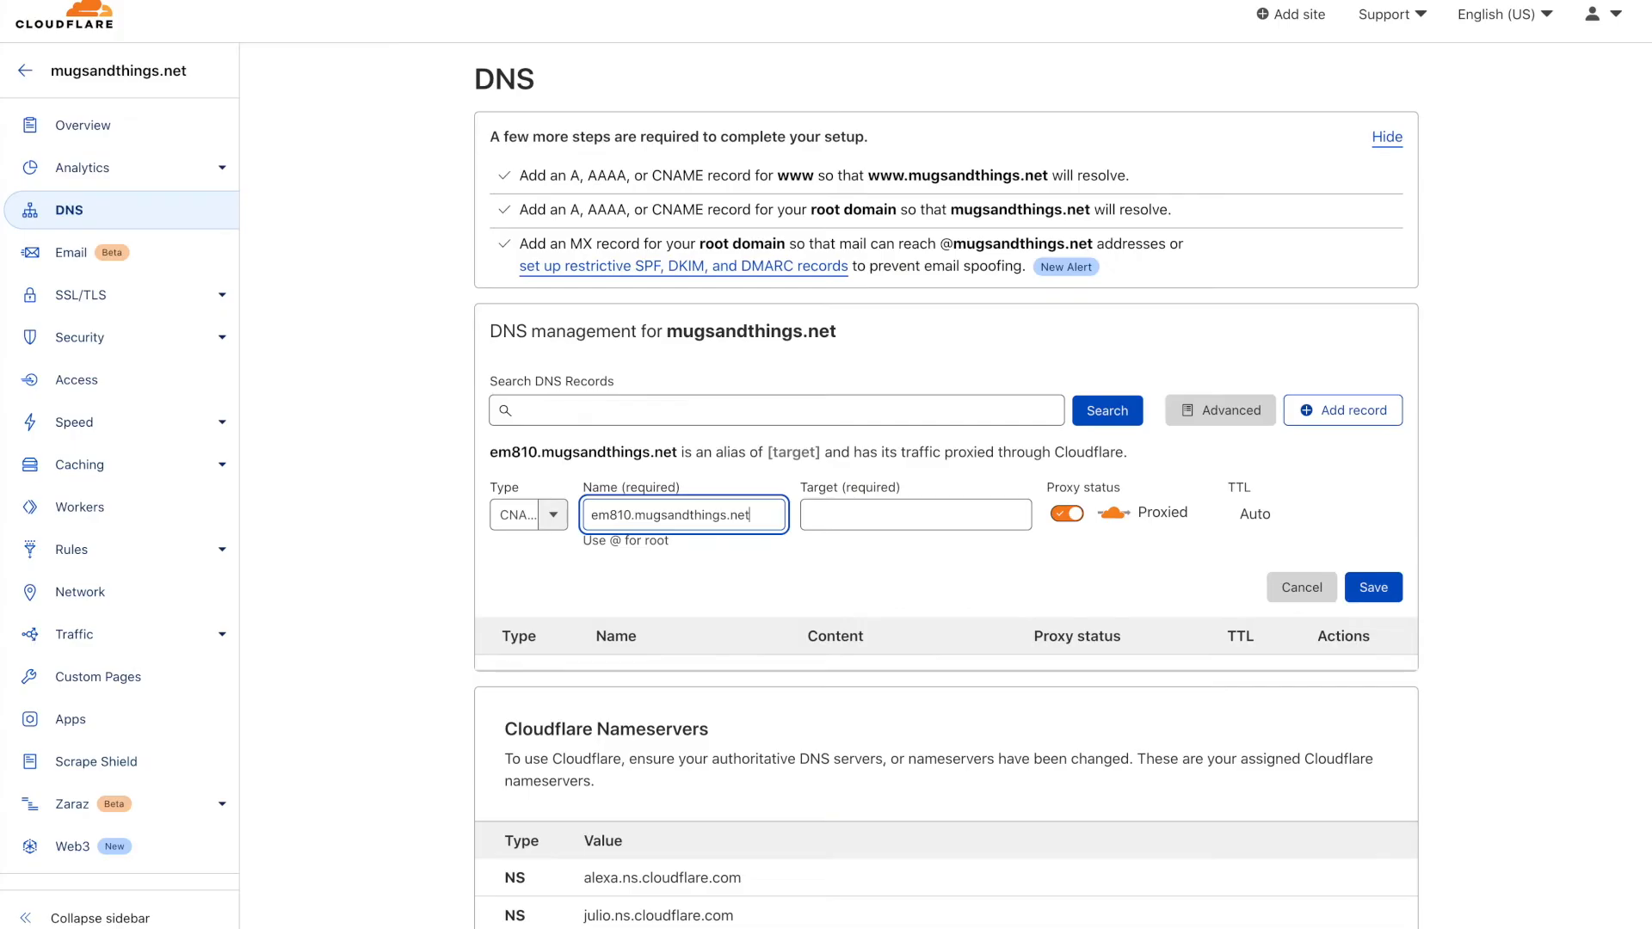
{"action": "triple_click", "coordinate": [745, 516]}
{"action": "key", "text": "ctrl+v"}
Step: Copy the em810 value from Ortto, set the Cloudflare target to u23895483.wl234.sendgrid.net, switch the record to DNS only and save it
{"action": "key", "text": "alt+Tab"}
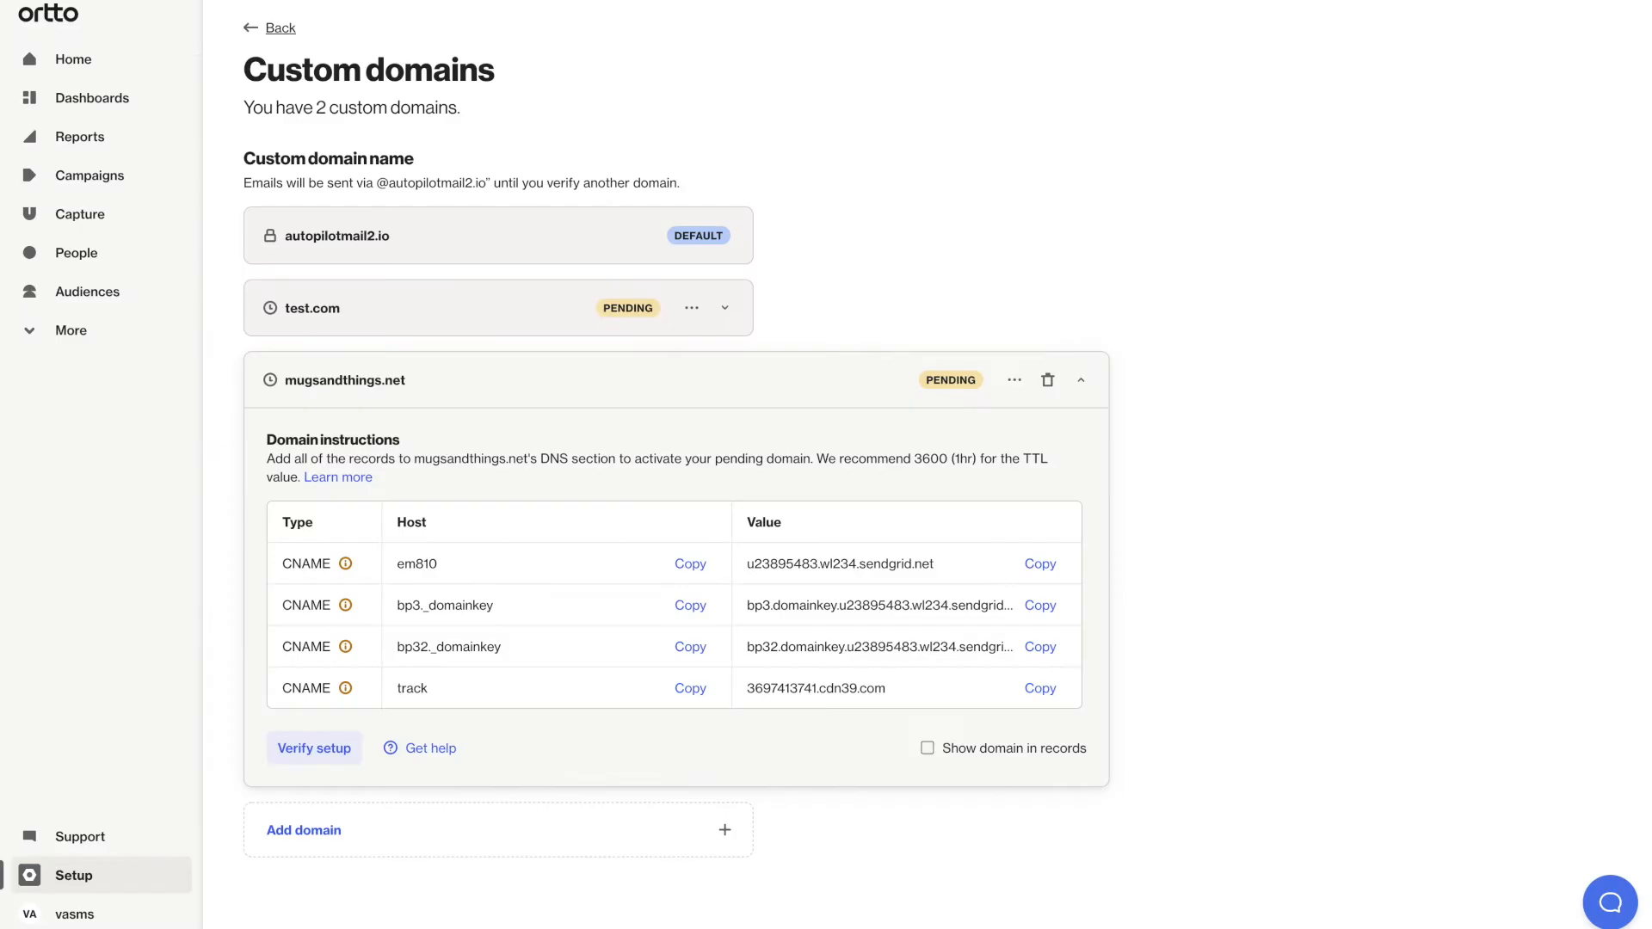
{"action": "left_click", "coordinate": [1038, 565]}
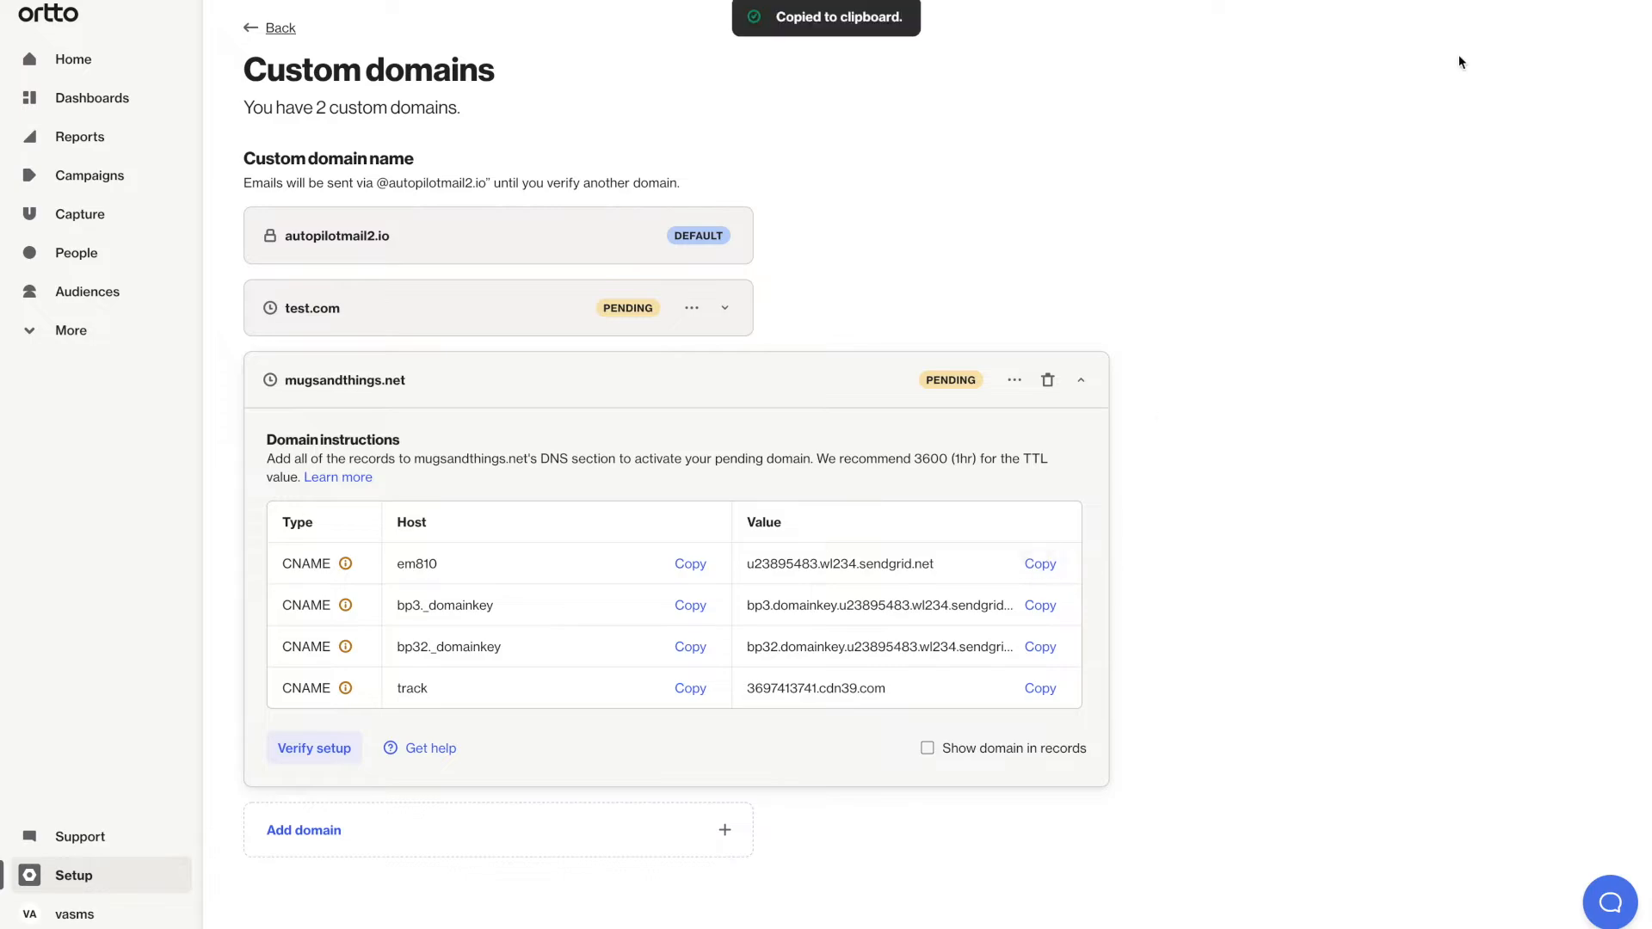
{"action": "key", "text": "alt+Tab"}
{"action": "left_click", "coordinate": [908, 515]}
{"action": "key", "text": "ctrl+v"}
{"action": "left_click", "coordinate": [1076, 514]}
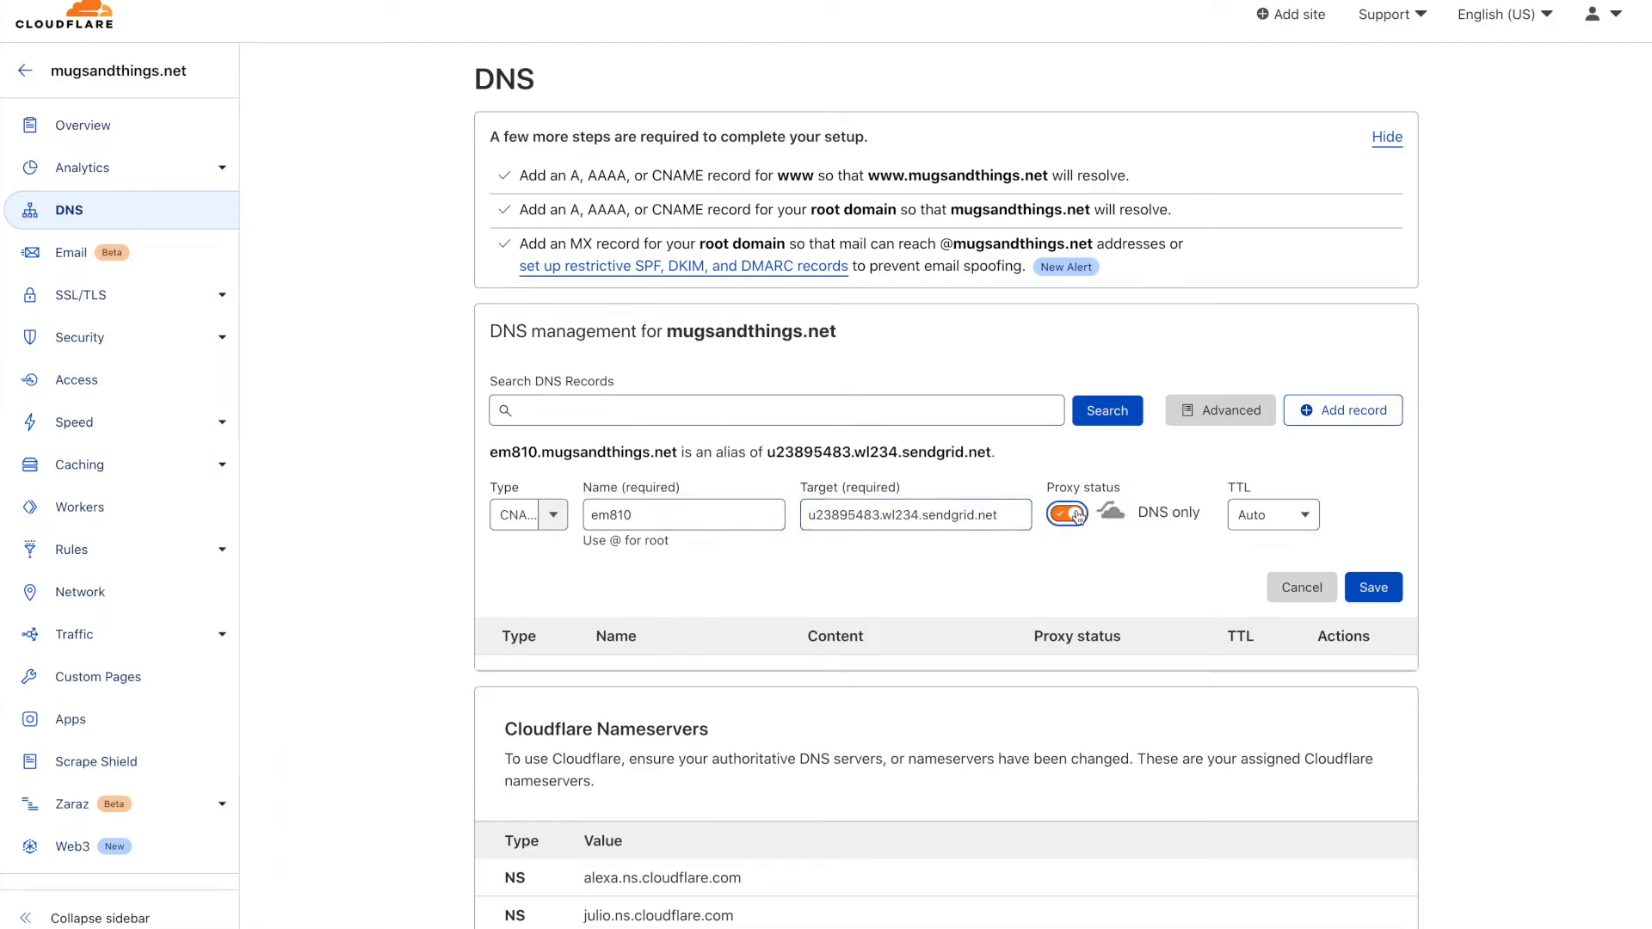
{"action": "left_click", "coordinate": [1381, 587]}
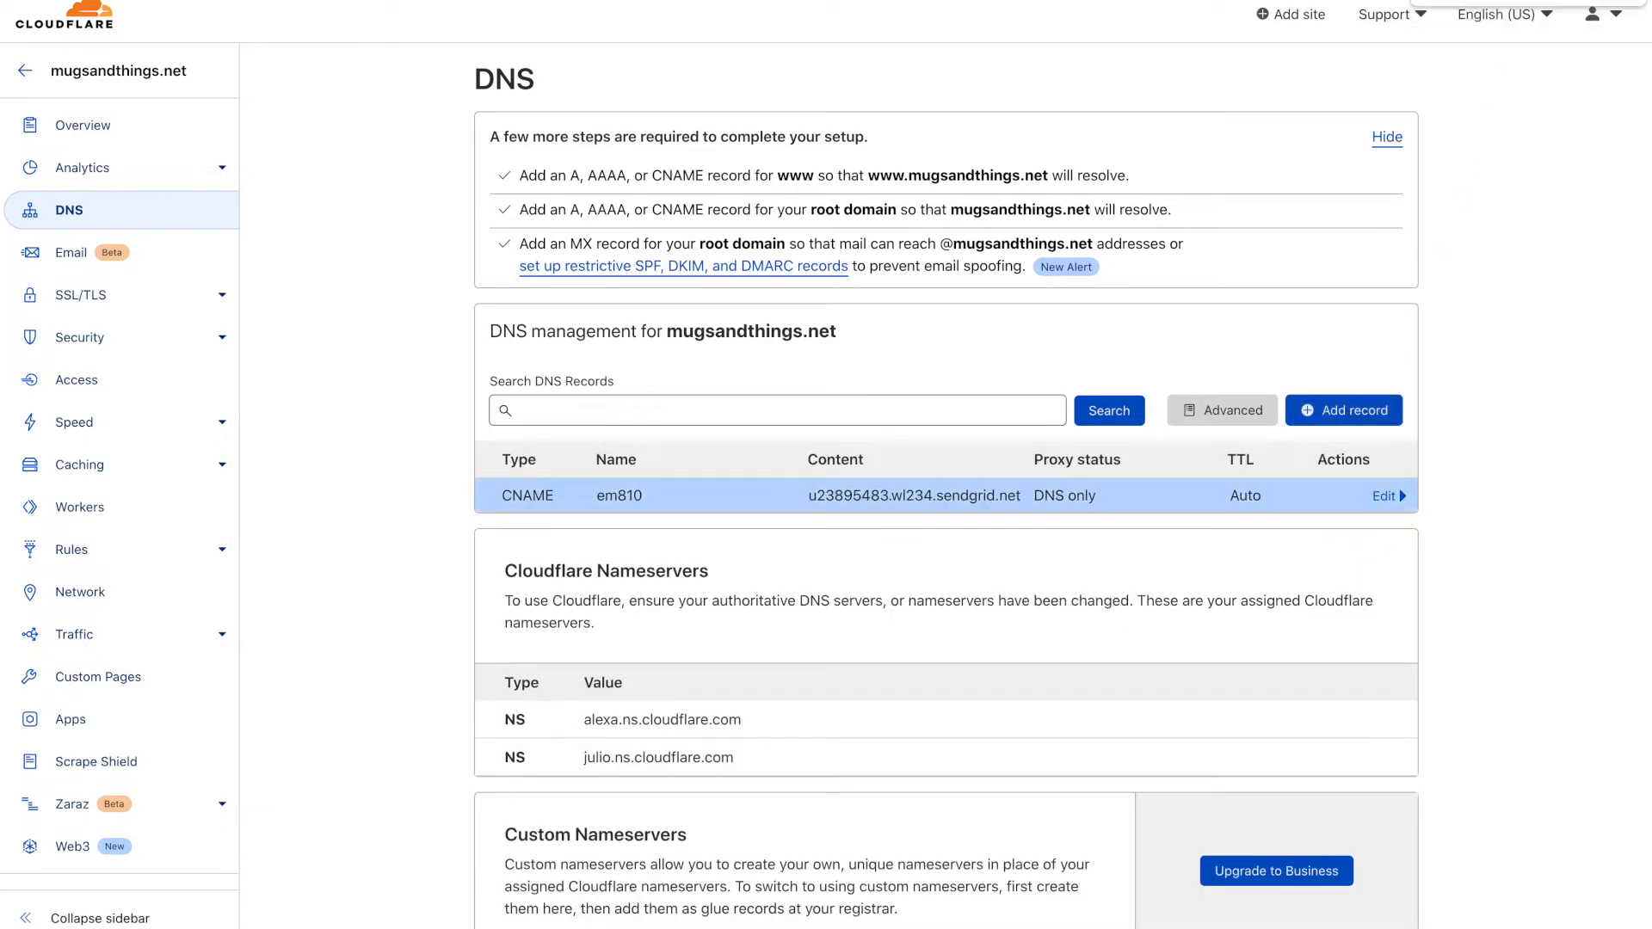
Step: Start another CNAME record in Cloudflare and name it bp3._domainkey, using the second host copied from Ortto
{"action": "left_click", "coordinate": [1357, 410]}
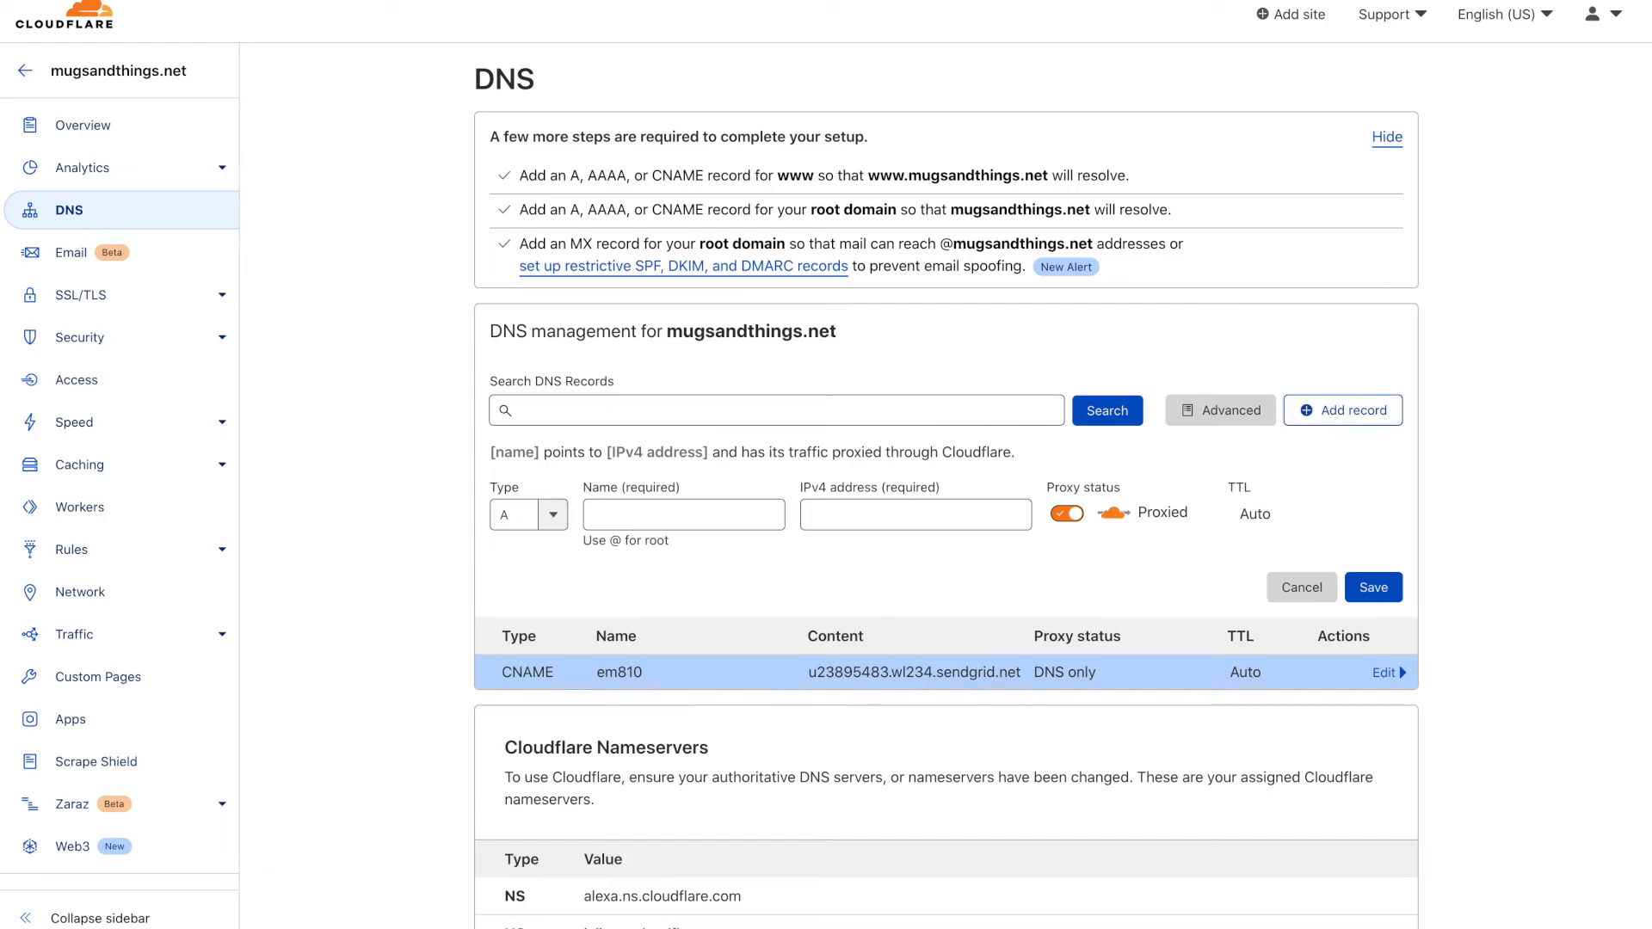
{"action": "key", "text": "alt+Tab"}
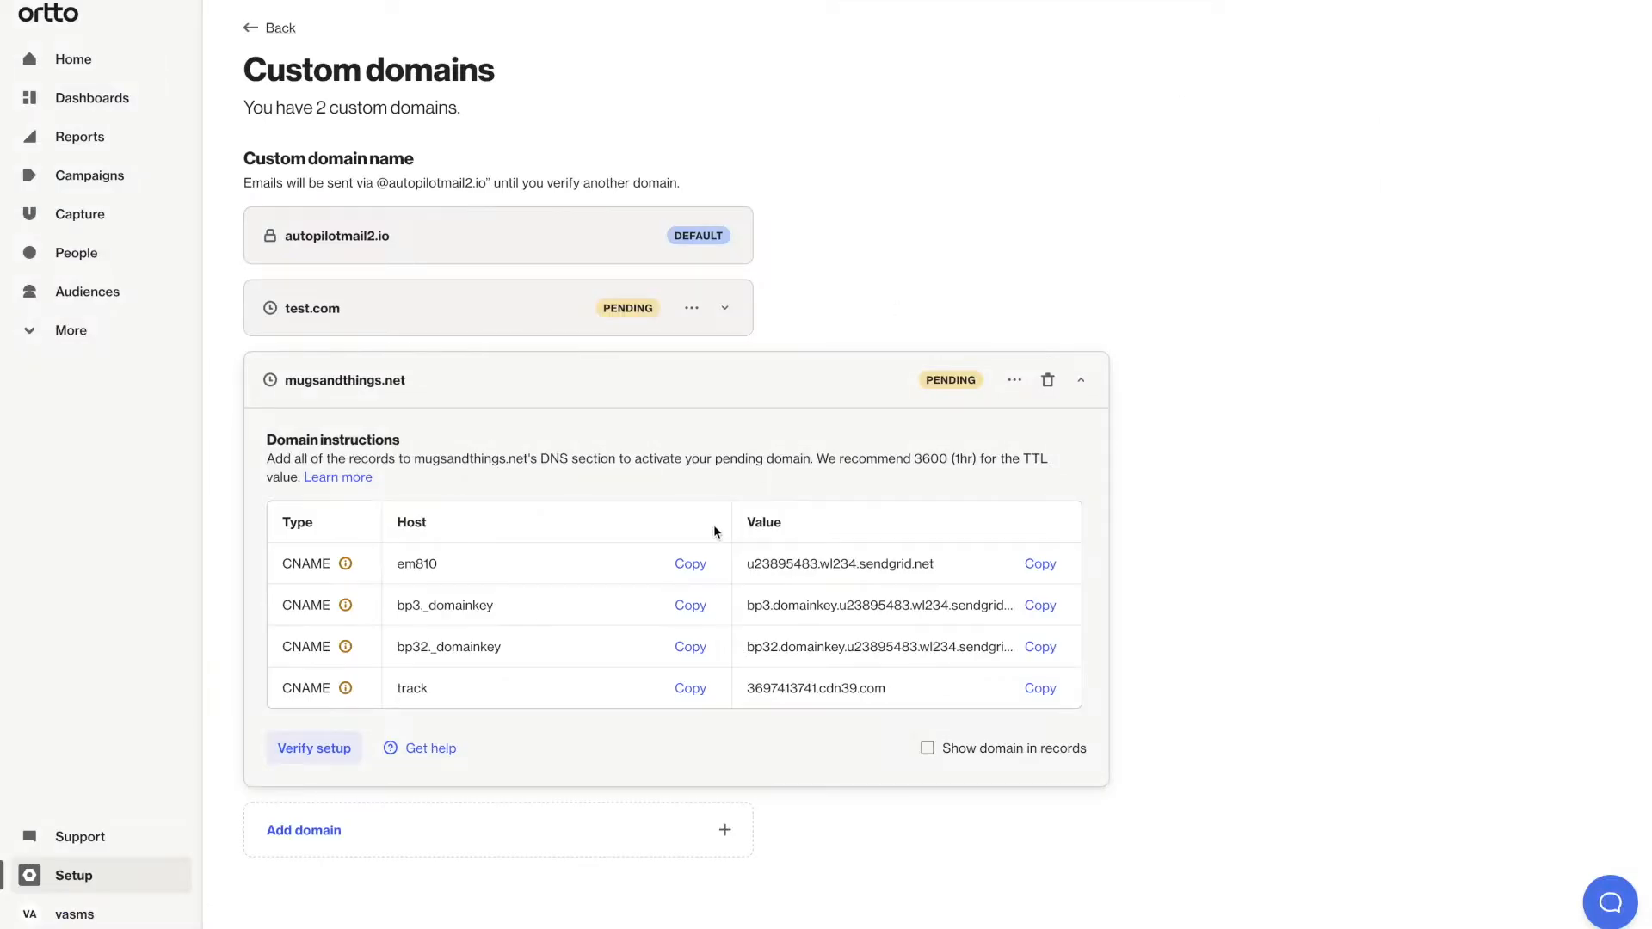
{"action": "left_click", "coordinate": [690, 605]}
{"action": "key", "text": "alt+Tab"}
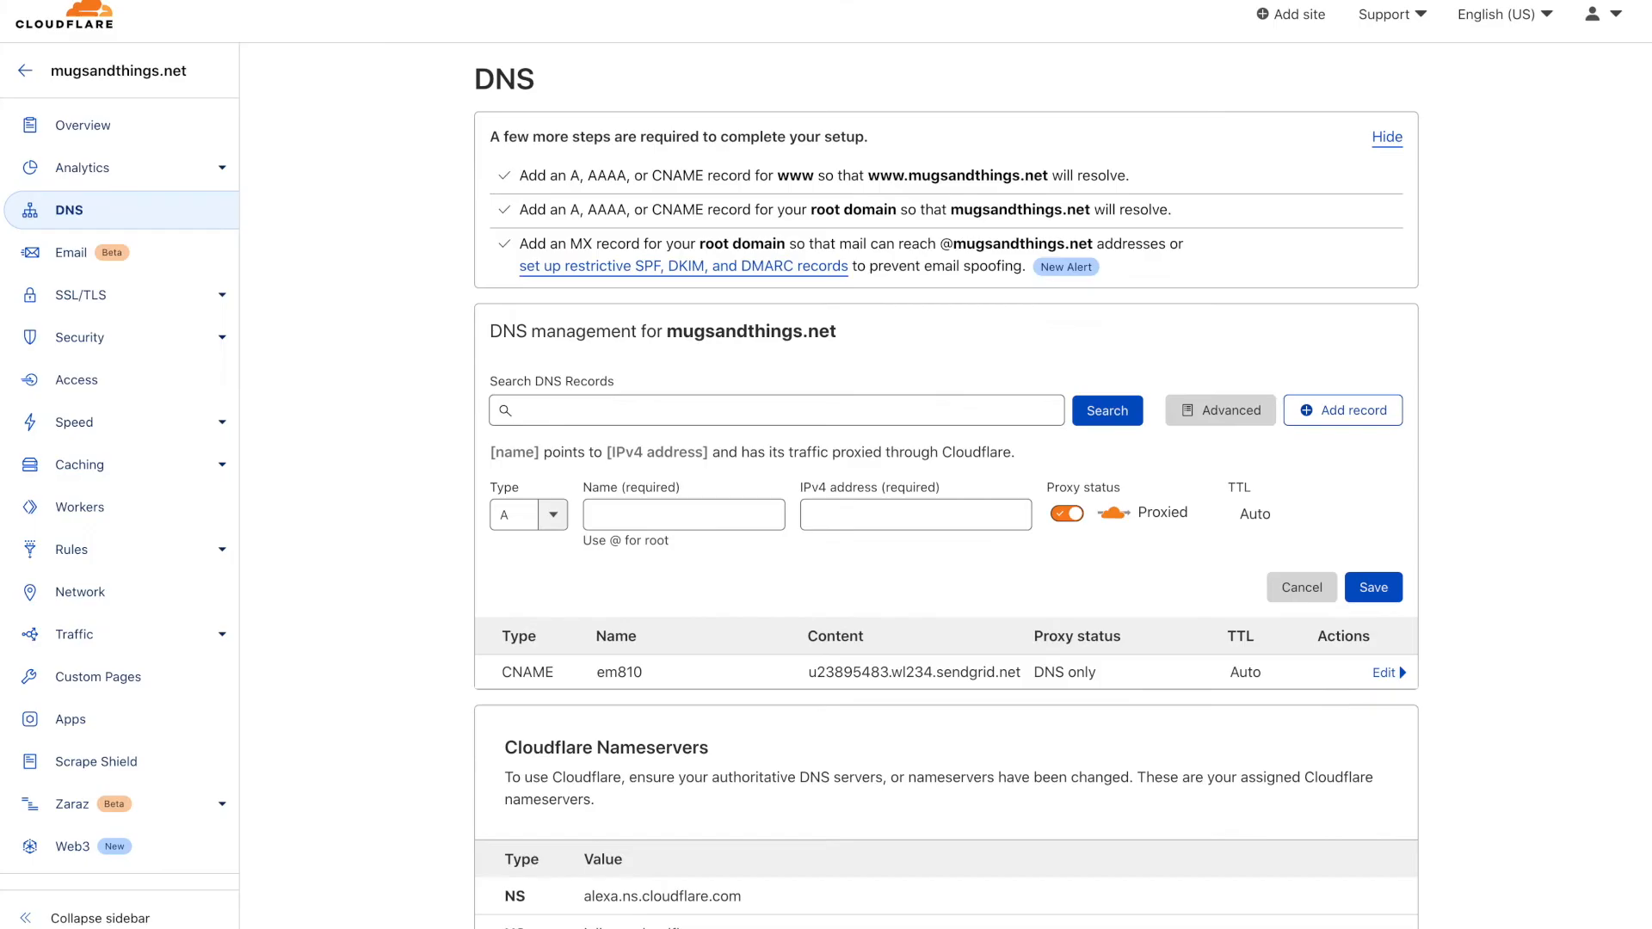
{"action": "left_click", "coordinate": [533, 514]}
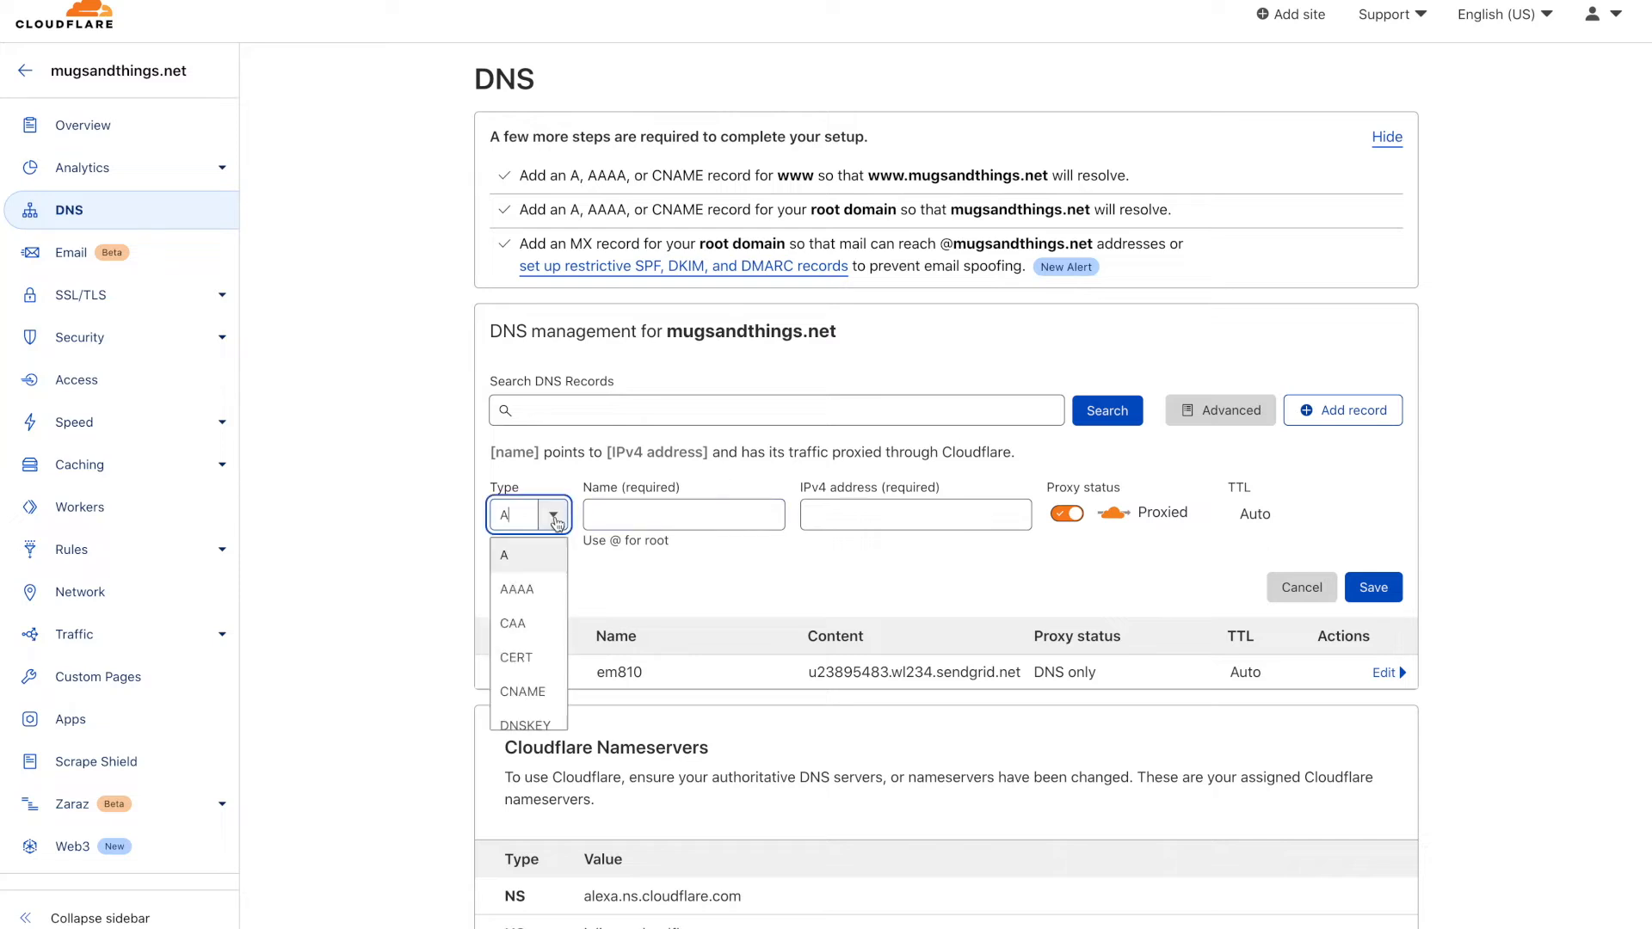
{"action": "left_click", "coordinate": [529, 692]}
{"action": "left_click", "coordinate": [629, 516]}
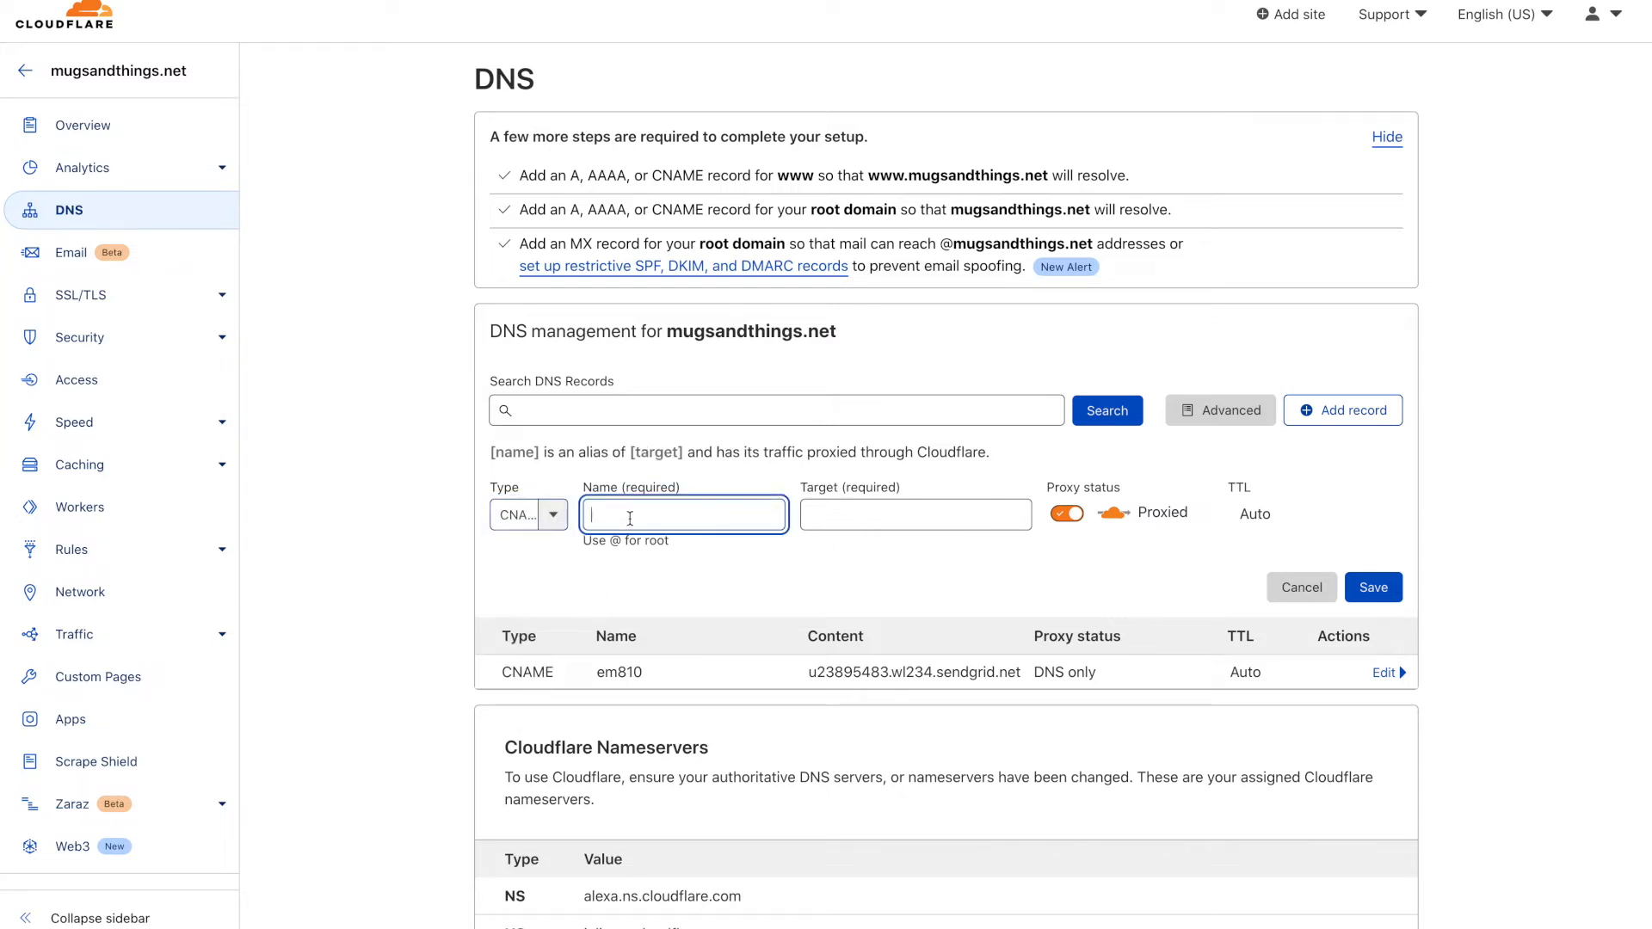
{"action": "key", "text": "ctrl+v"}
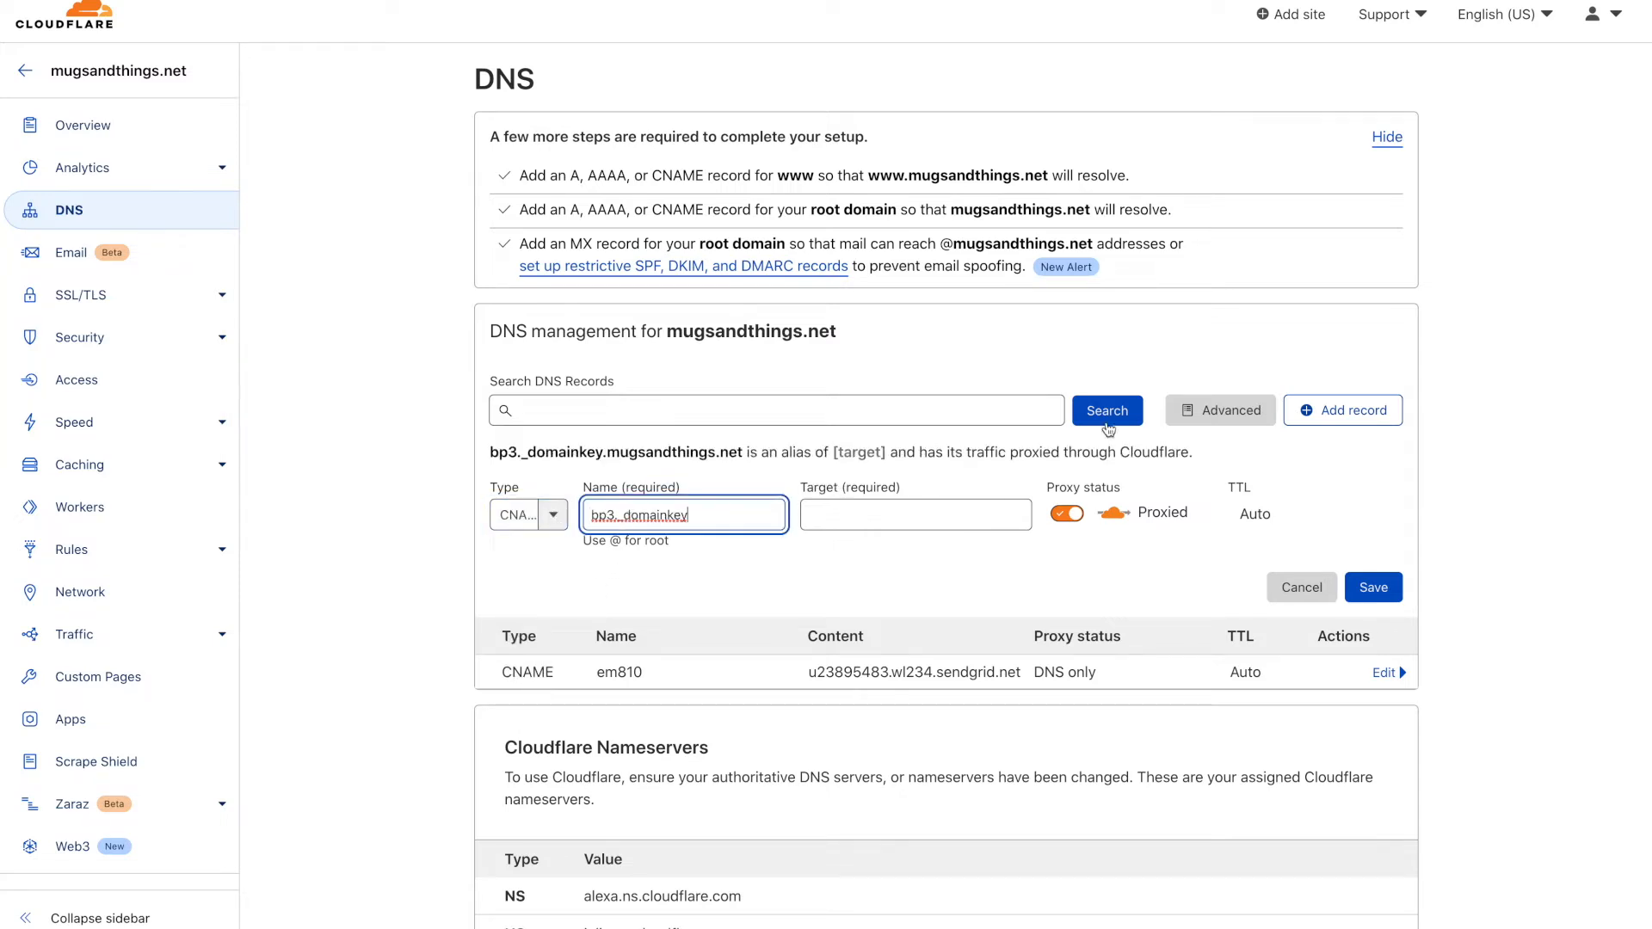
Step: Copy the second value from Ortto, set the target to bp3.domainkey.u23895483.wl234.sendgrid.net, choose DNS only and save the record
{"action": "key", "text": "alt+Tab"}
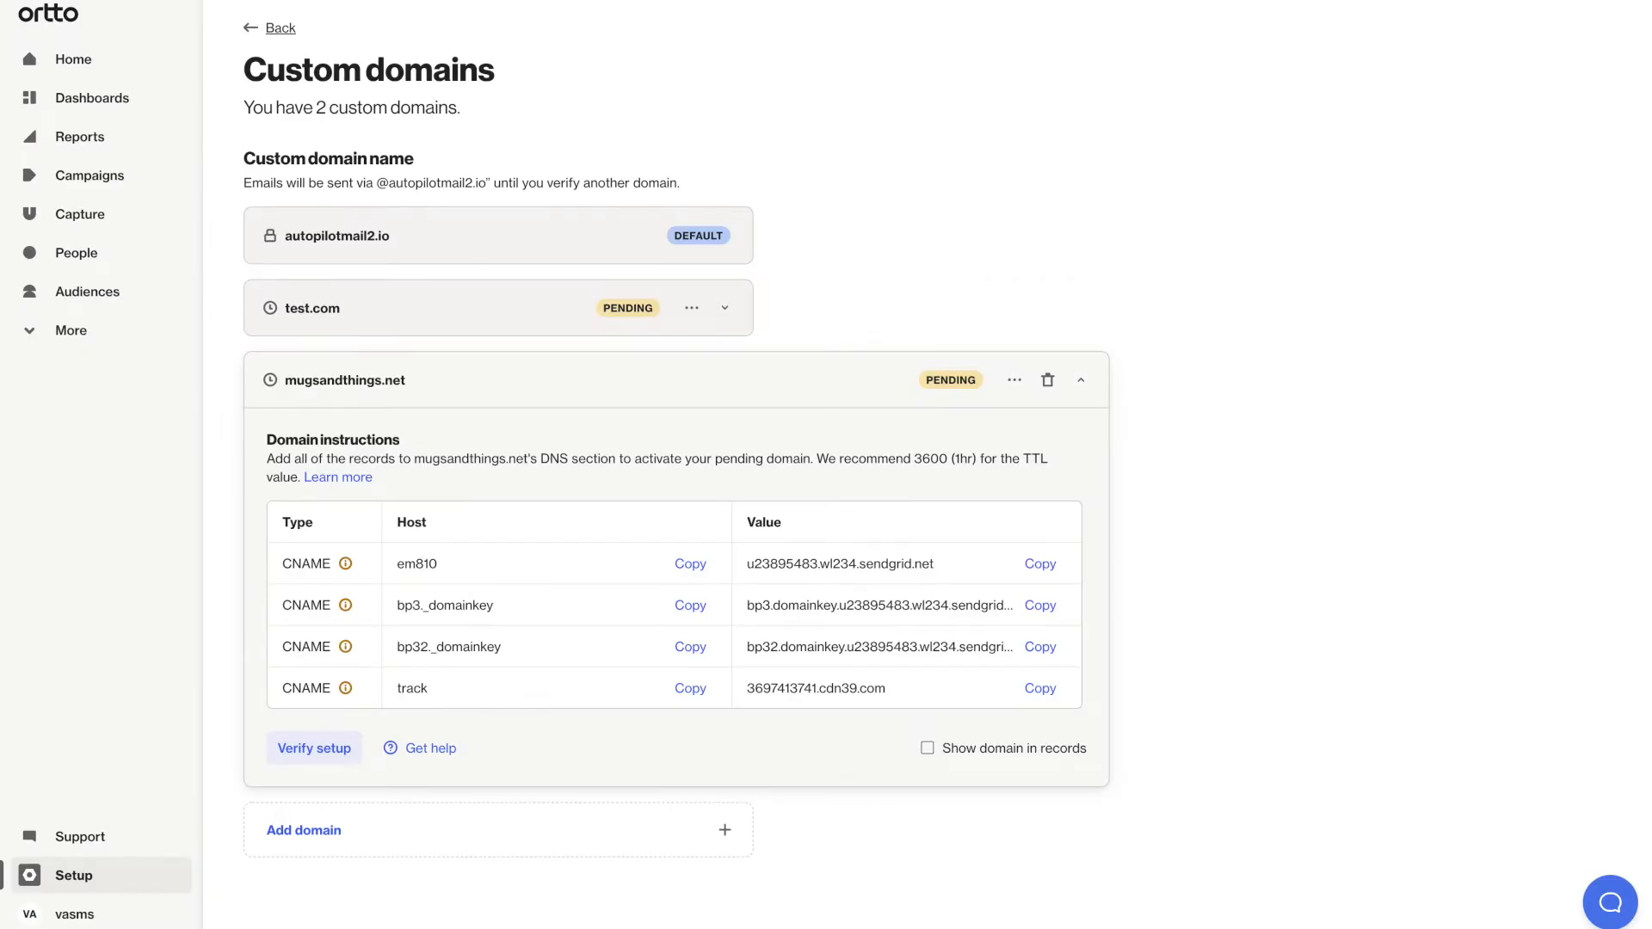
{"action": "left_click", "coordinate": [1040, 605]}
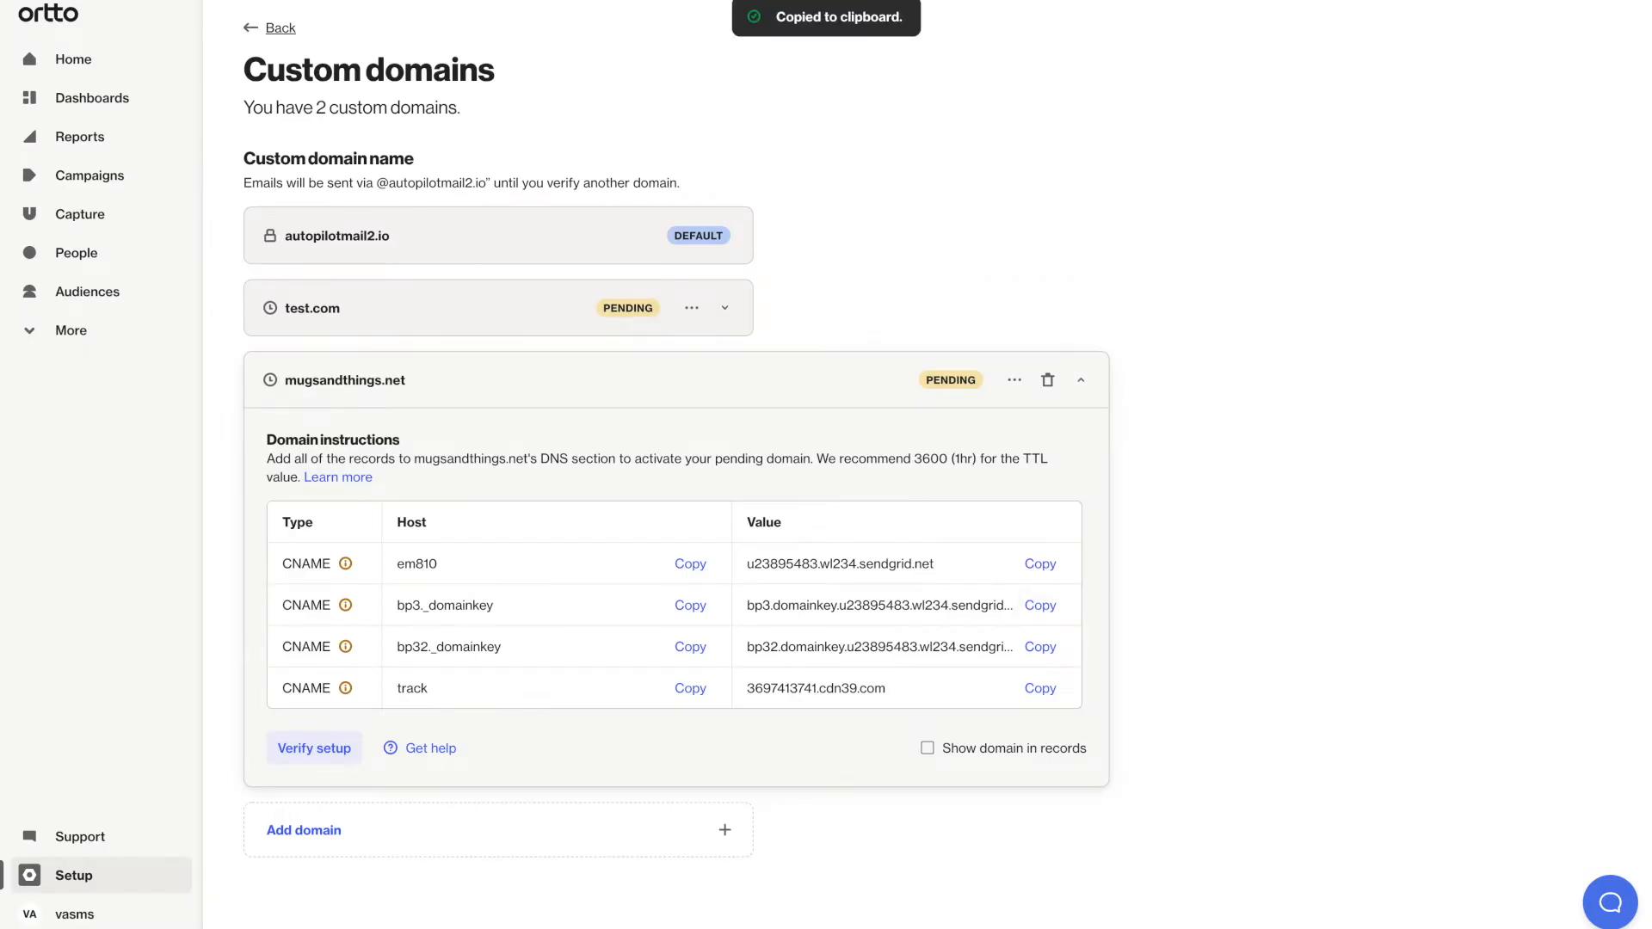
{"action": "key", "text": "alt+Tab"}
{"action": "left_click", "coordinate": [896, 516]}
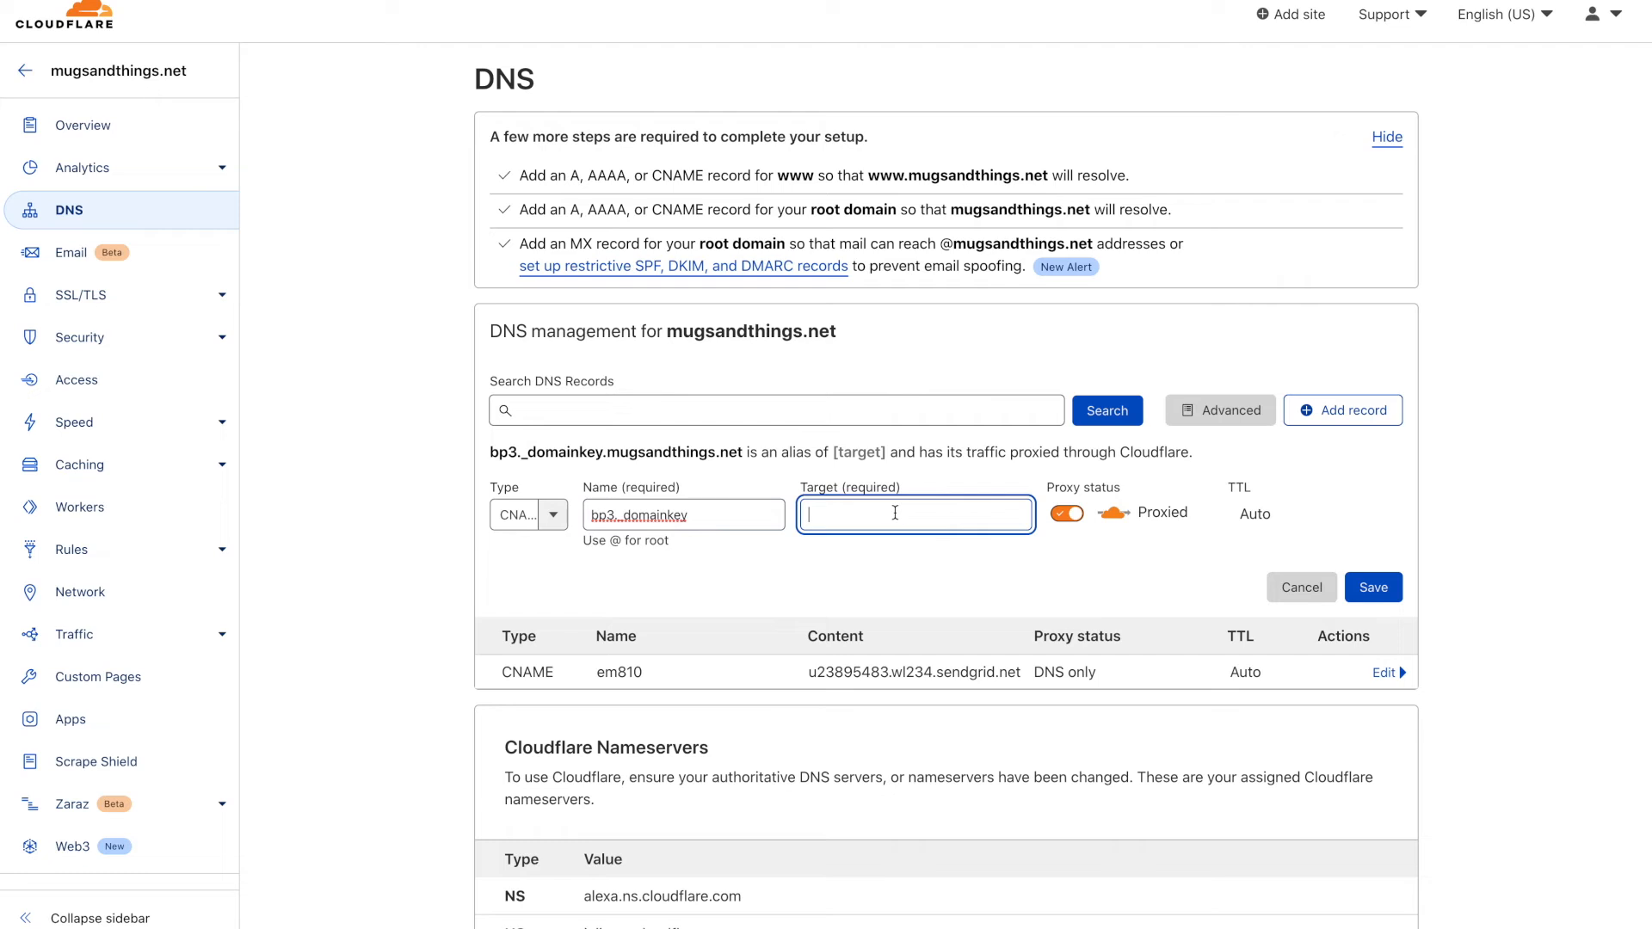
{"action": "type", "text": "bp3.domainkey.u23895483.wl234.sendgrid.net"}
{"action": "left_click", "coordinate": [1066, 535]}
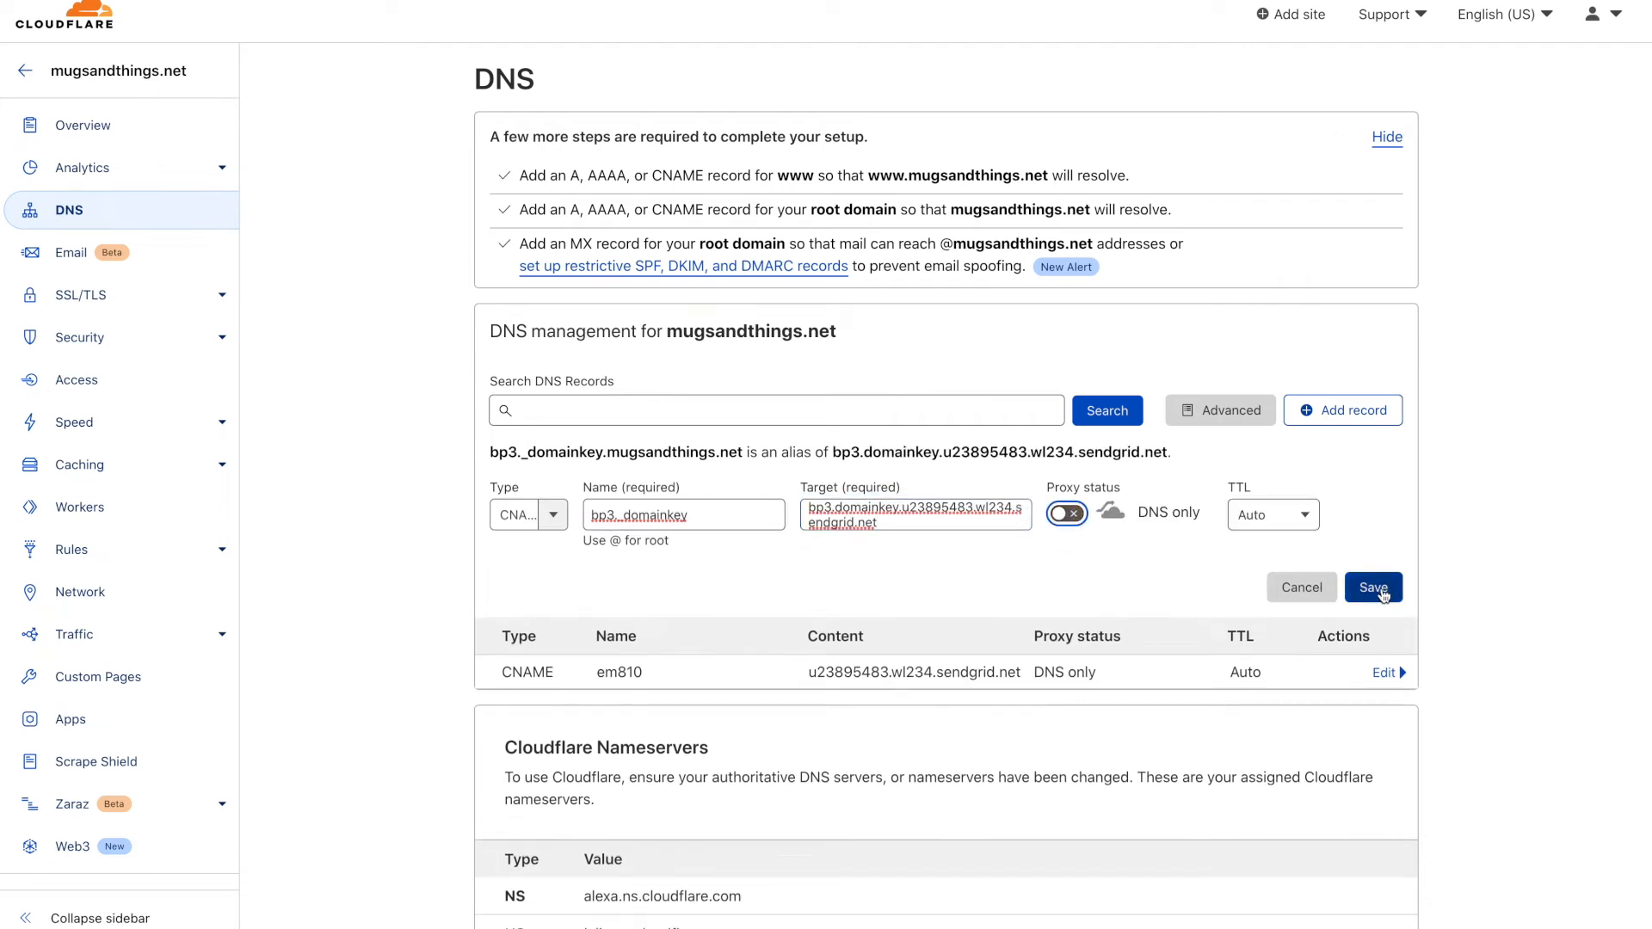
{"action": "left_click", "coordinate": [1385, 595]}
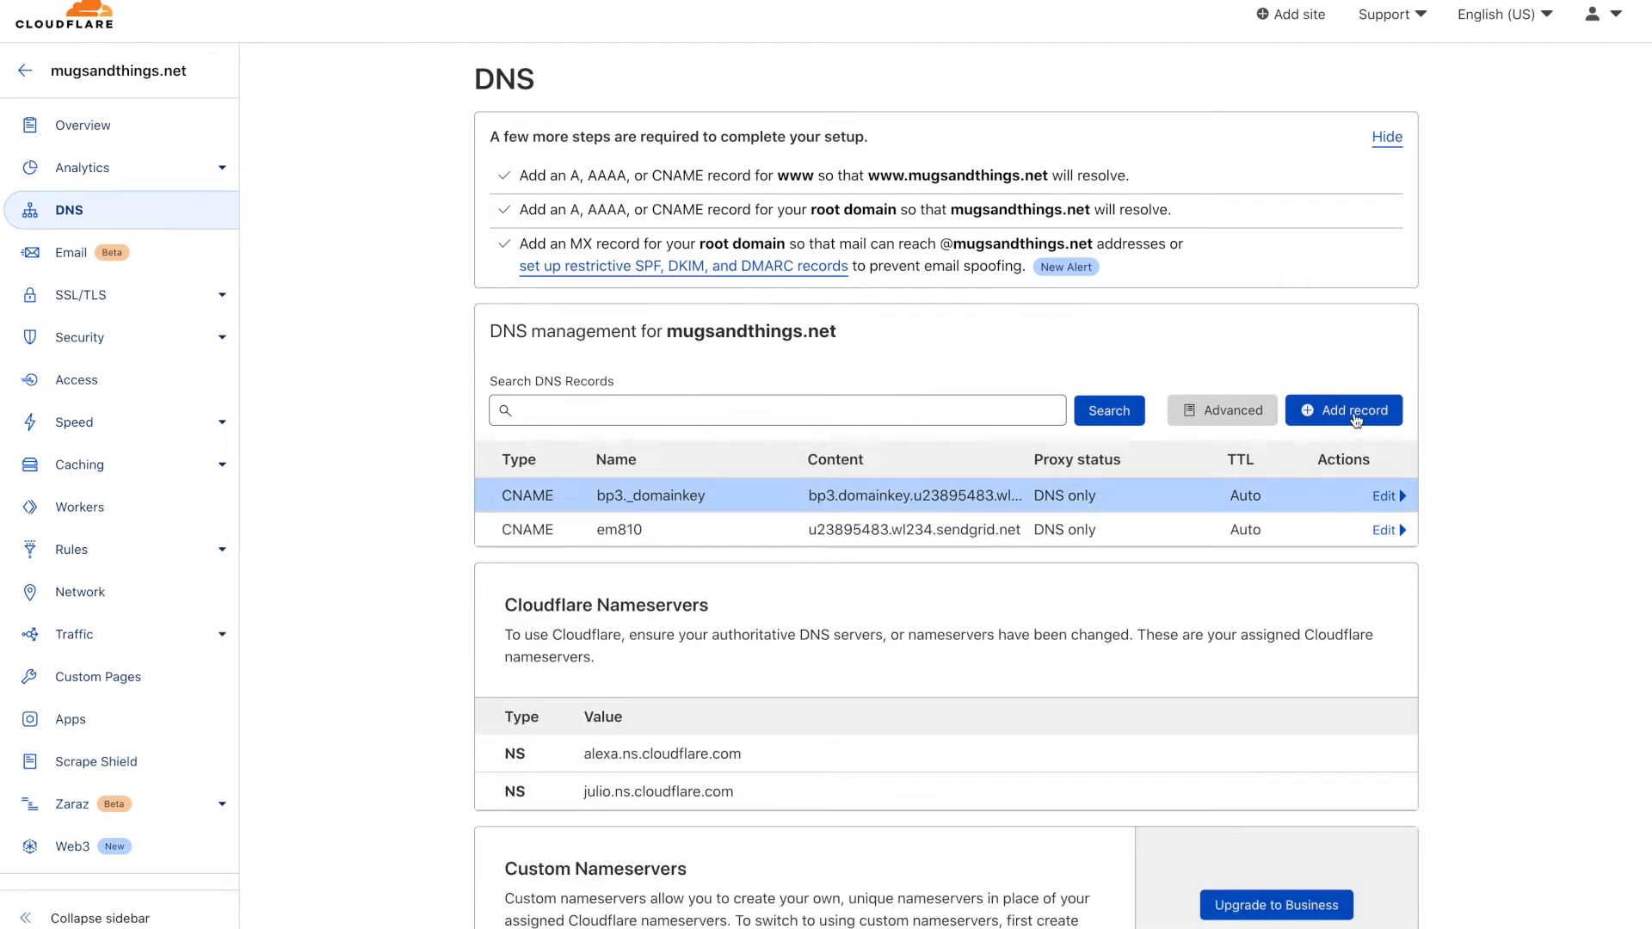
Step: Start a third CNAME record in Cloudflare and name it bp32._domainkey, using the third host copied from Ortto
{"action": "left_click", "coordinate": [1355, 416]}
{"action": "key", "text": "alt+Tab"}
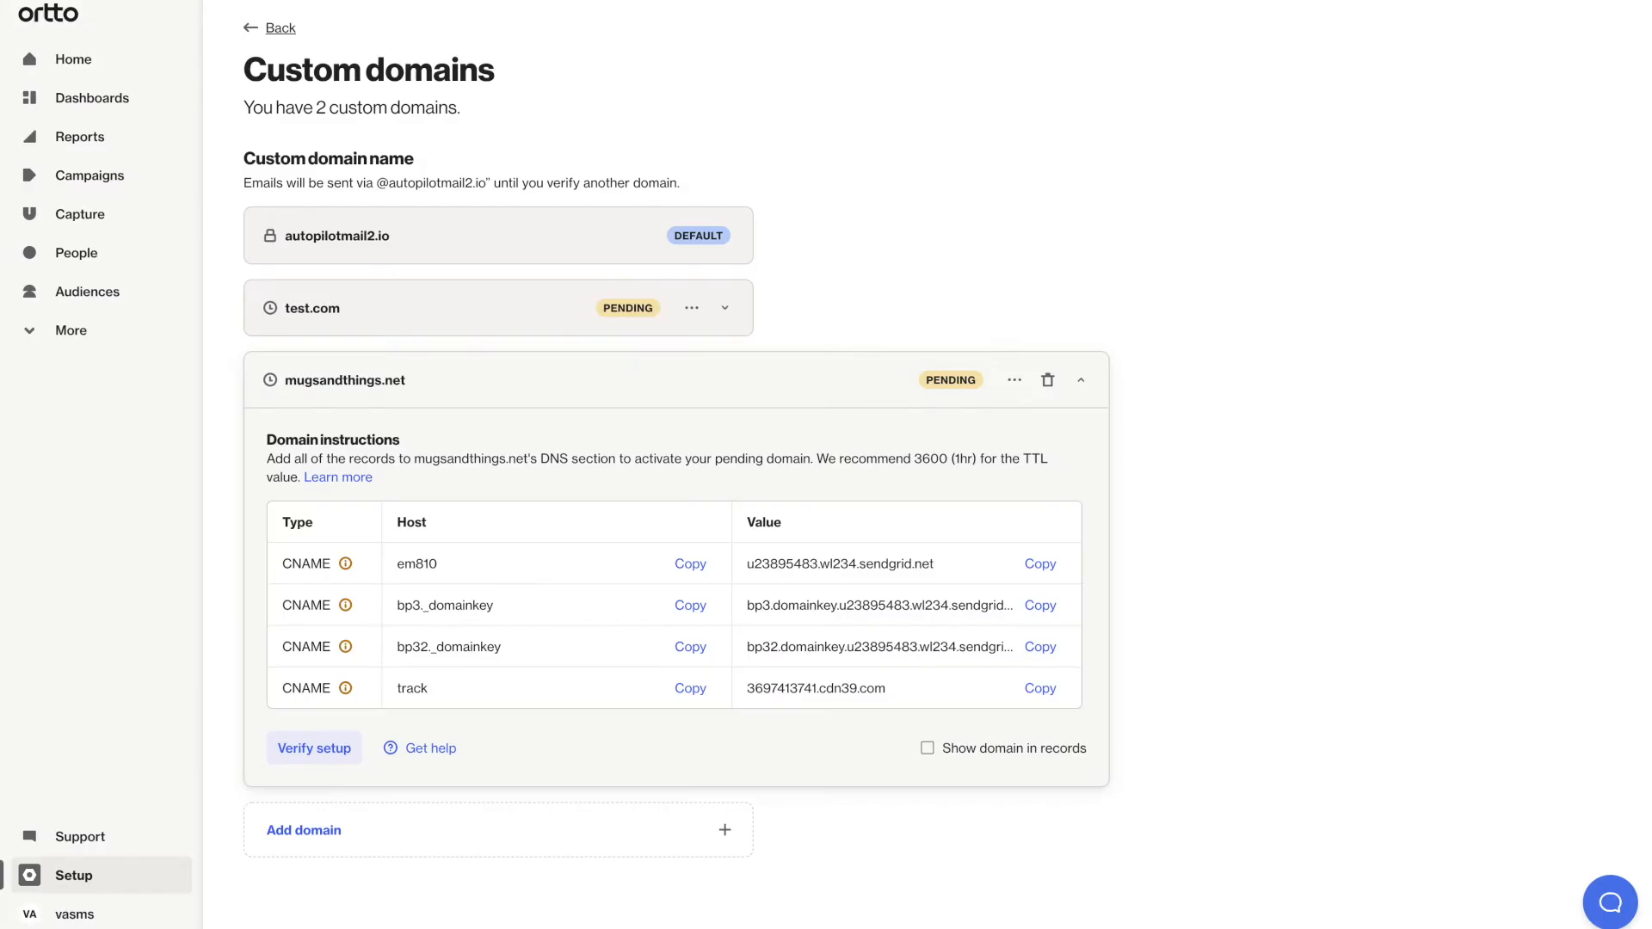
{"action": "left_click", "coordinate": [689, 647]}
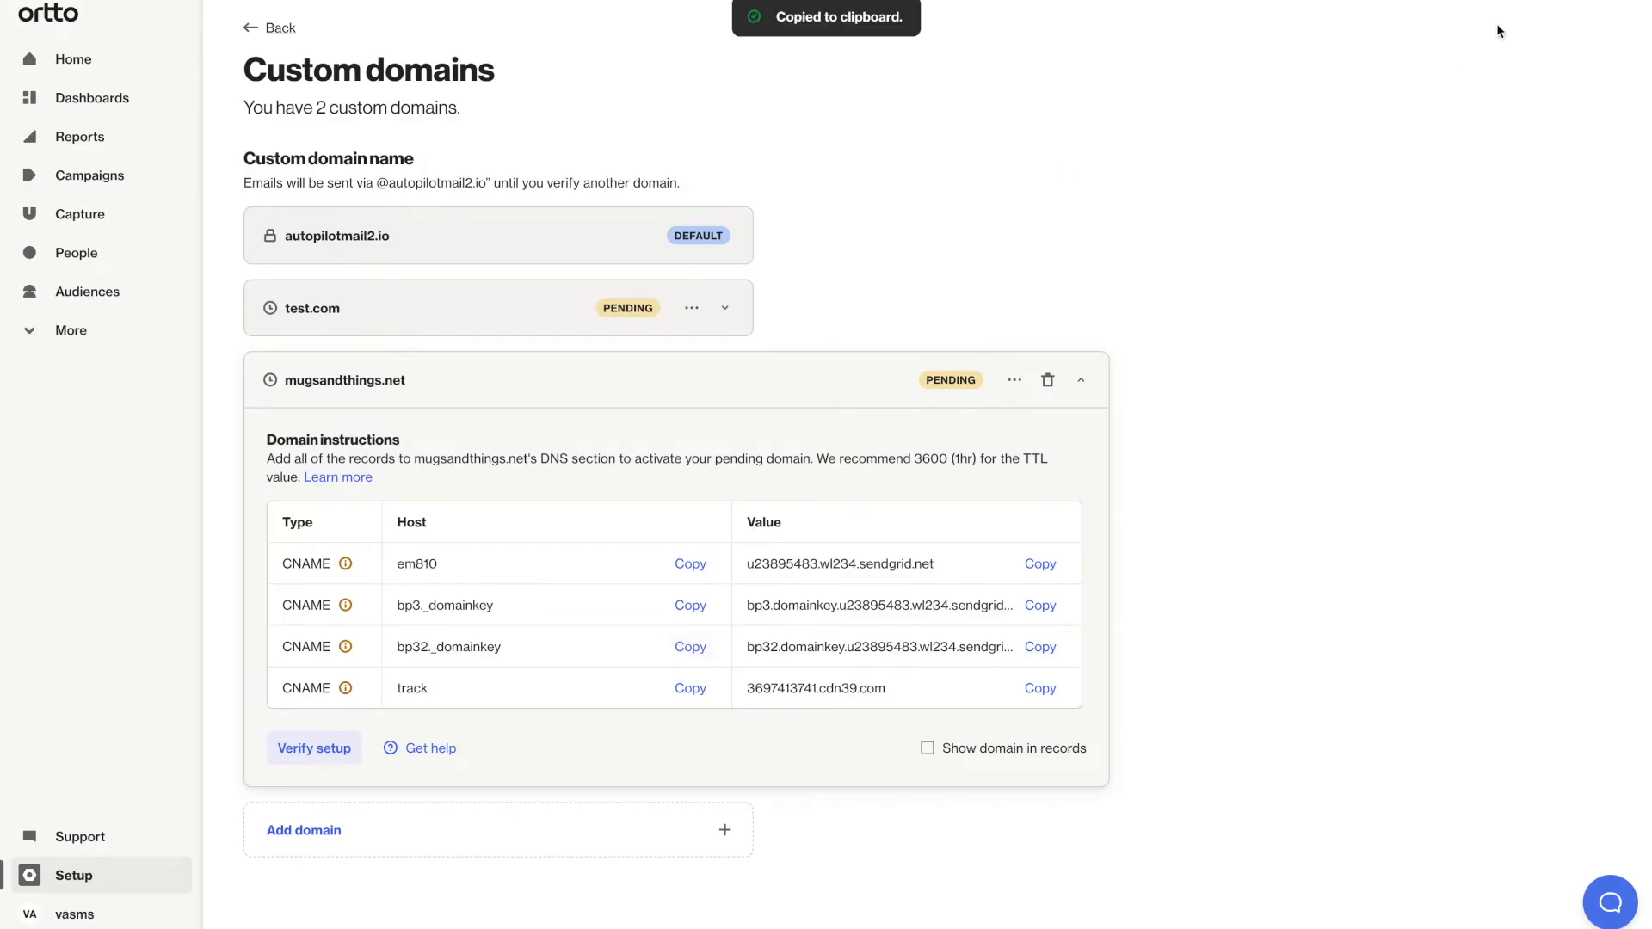
{"action": "key", "text": "alt+Tab"}
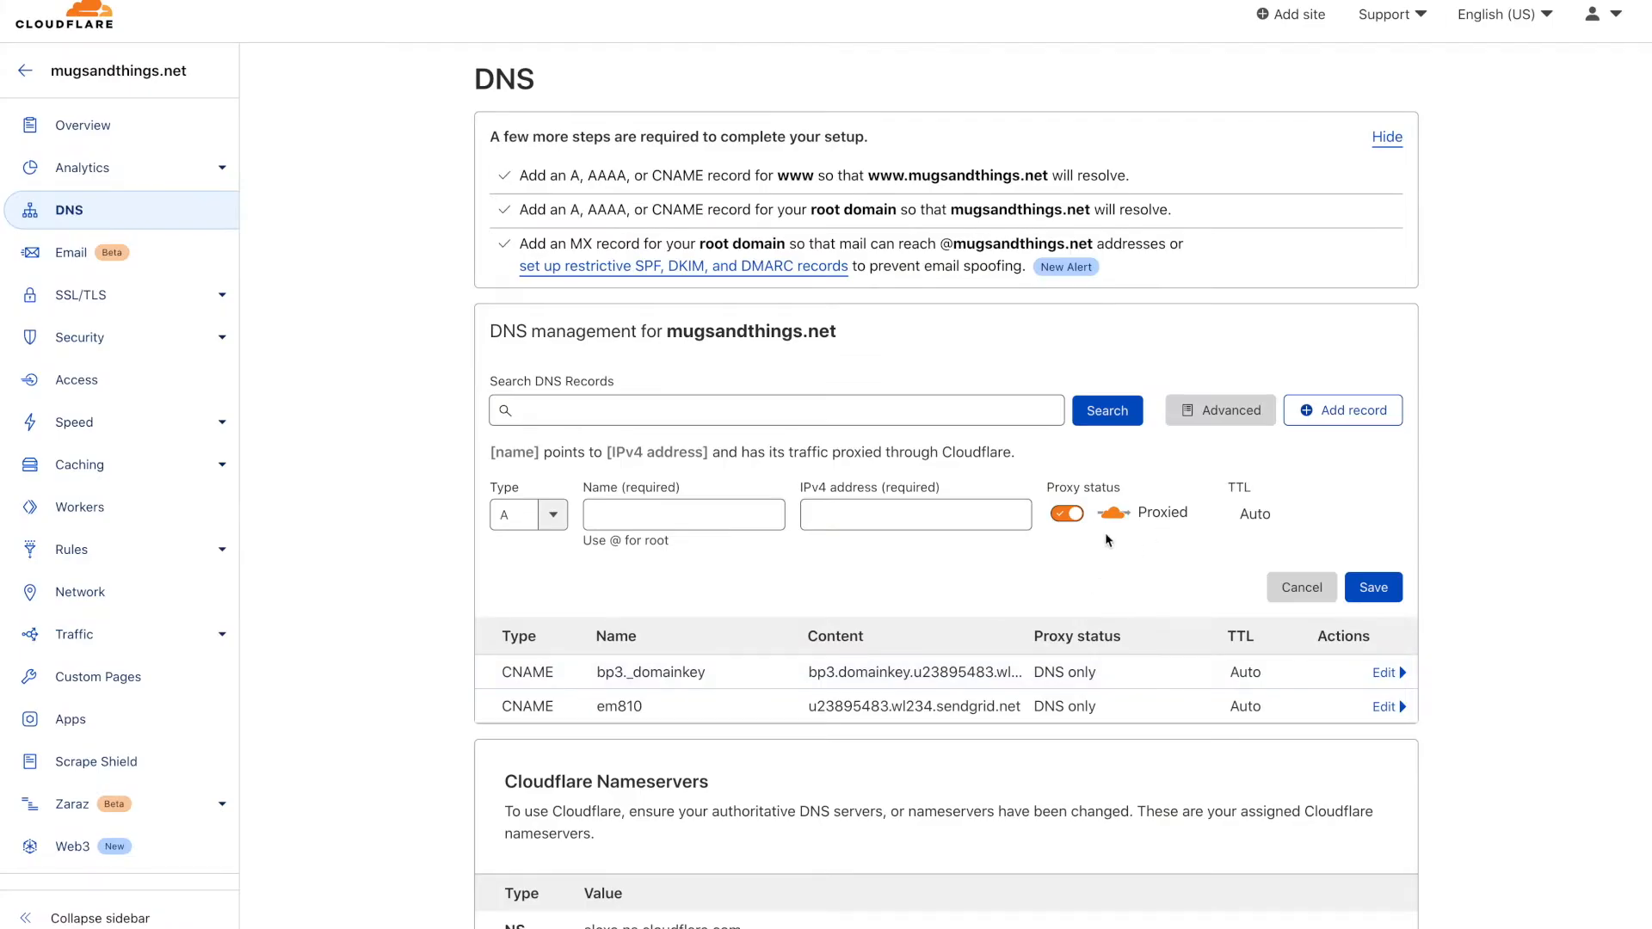
{"action": "left_click", "coordinate": [555, 514]}
{"action": "left_click", "coordinate": [521, 693]}
{"action": "left_click", "coordinate": [654, 508]}
{"action": "key", "text": "ctrl+v"}
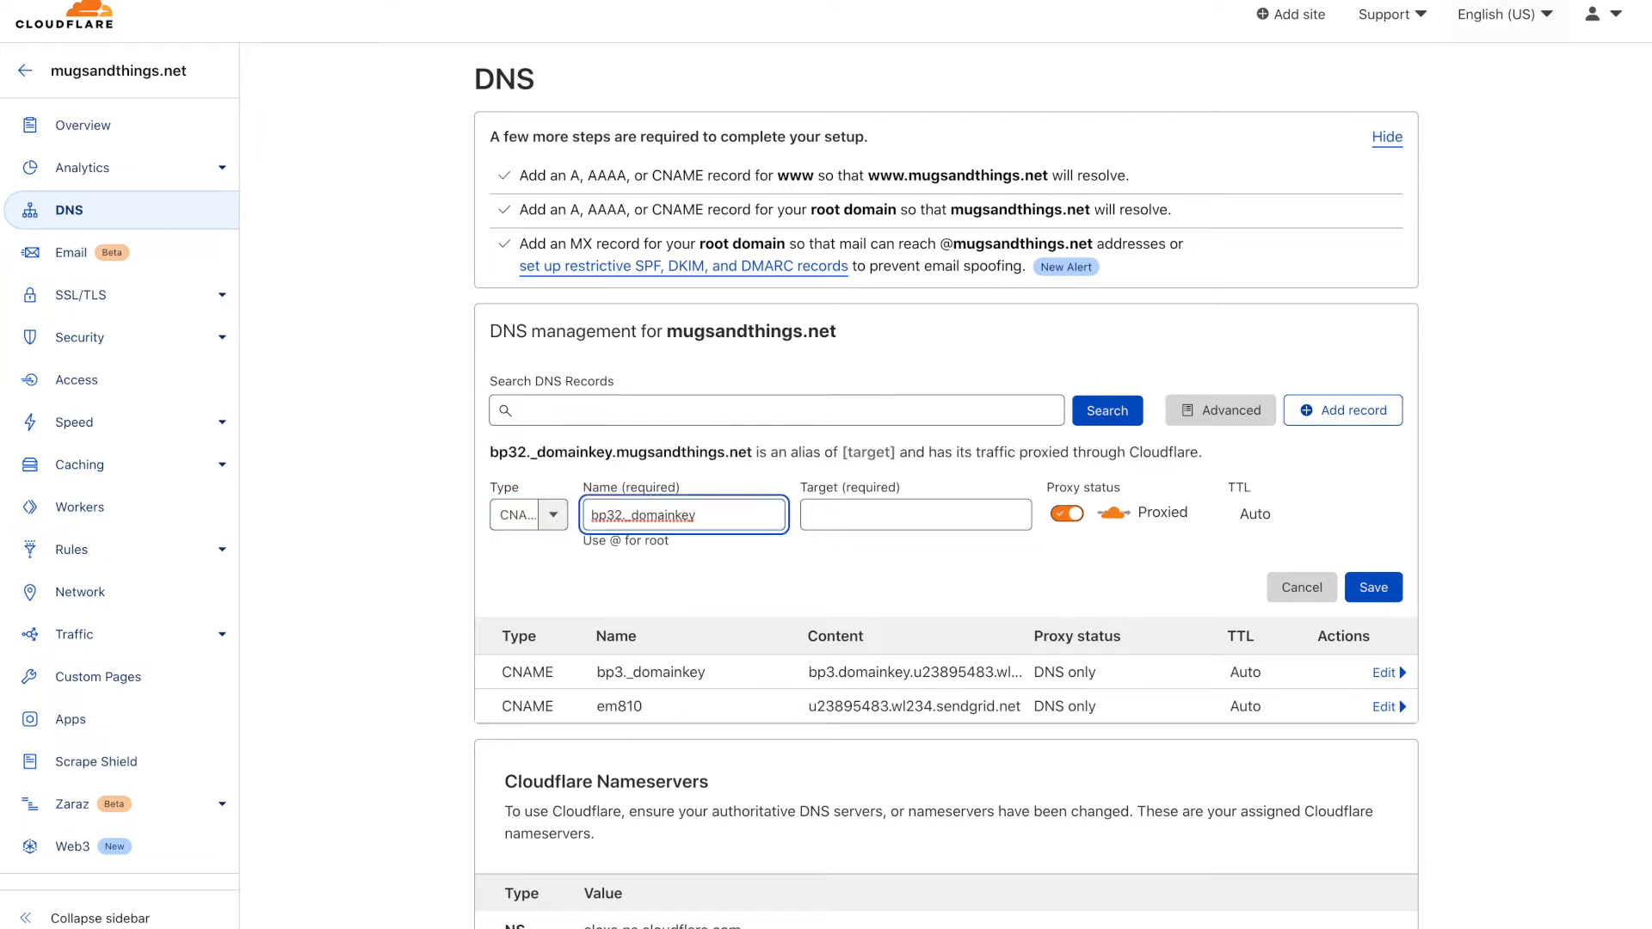
Step: Fill the bp32._domainkey record's target with the matching value copied from Ortto, set it to DNS only and save it
{"action": "key", "text": "alt+Tab"}
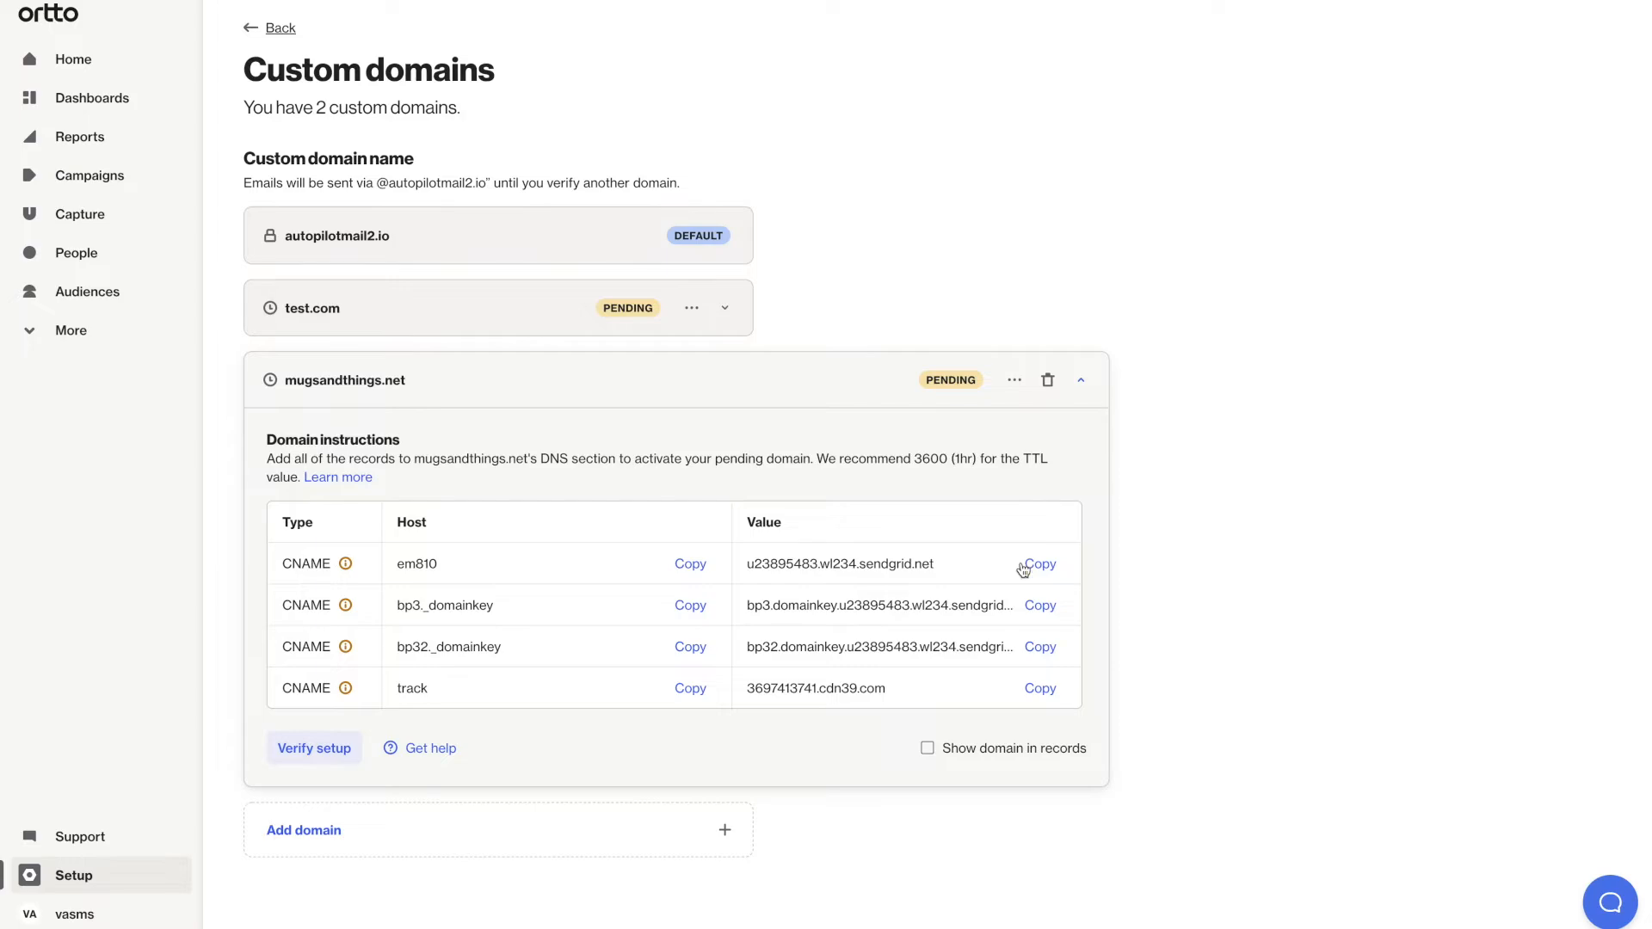
{"action": "left_click", "coordinate": [1040, 647]}
{"action": "key", "text": "alt+Tab"}
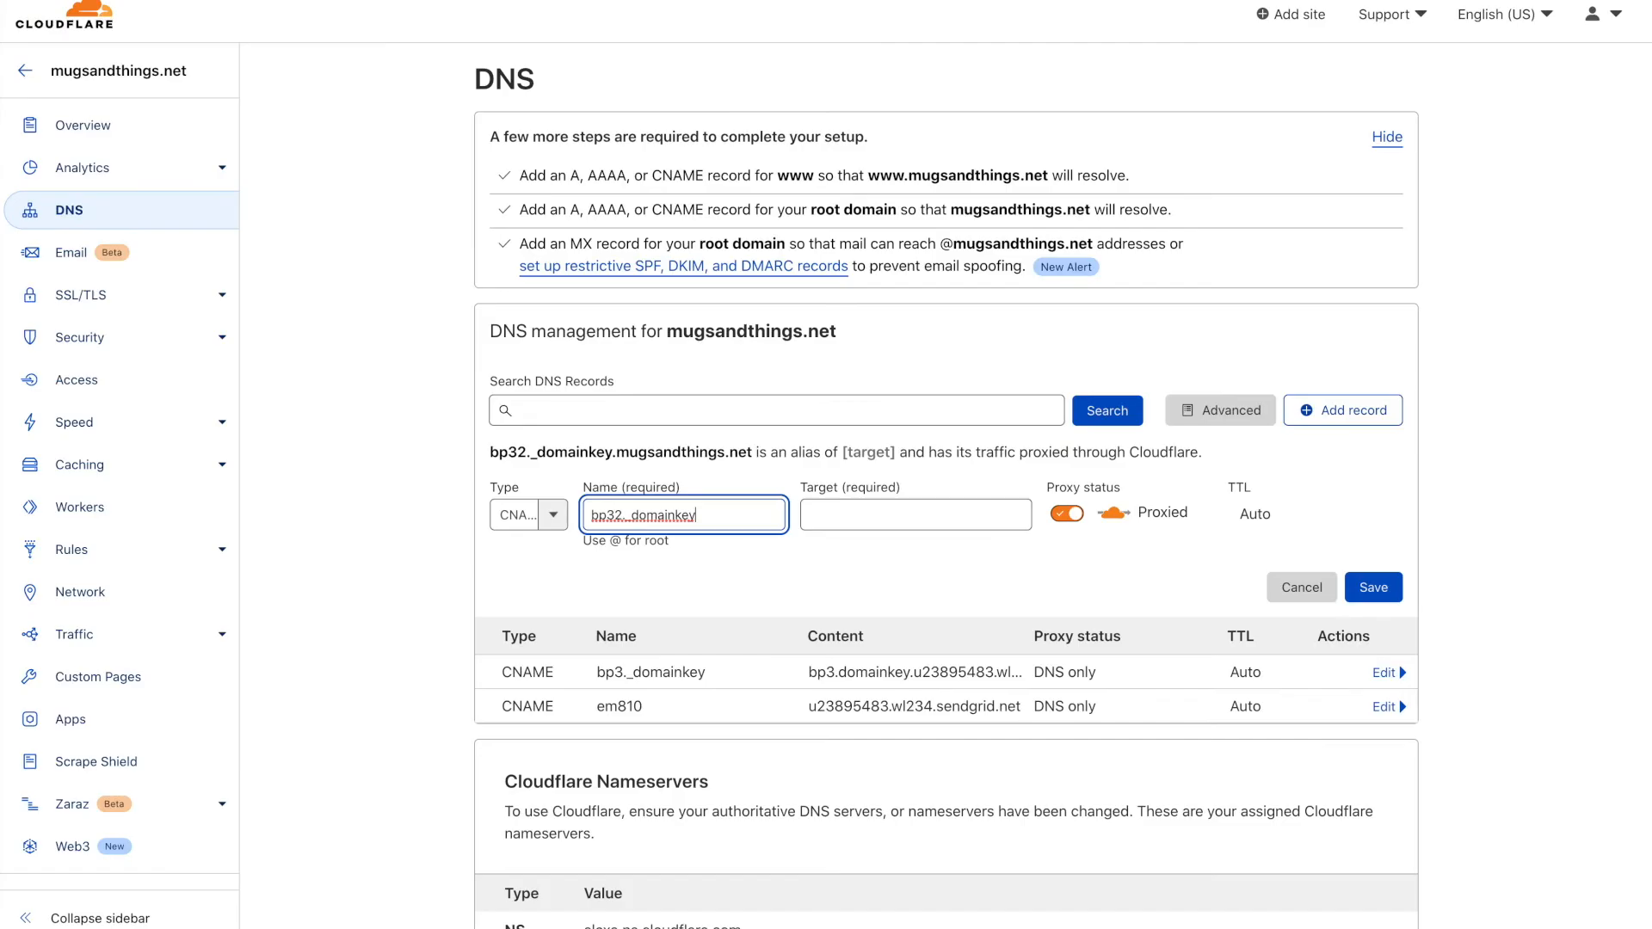
{"action": "left_click", "coordinate": [880, 517]}
{"action": "key", "text": "ctrl+v"}
{"action": "left_click", "coordinate": [1067, 514]}
{"action": "left_click", "coordinate": [1385, 587]}
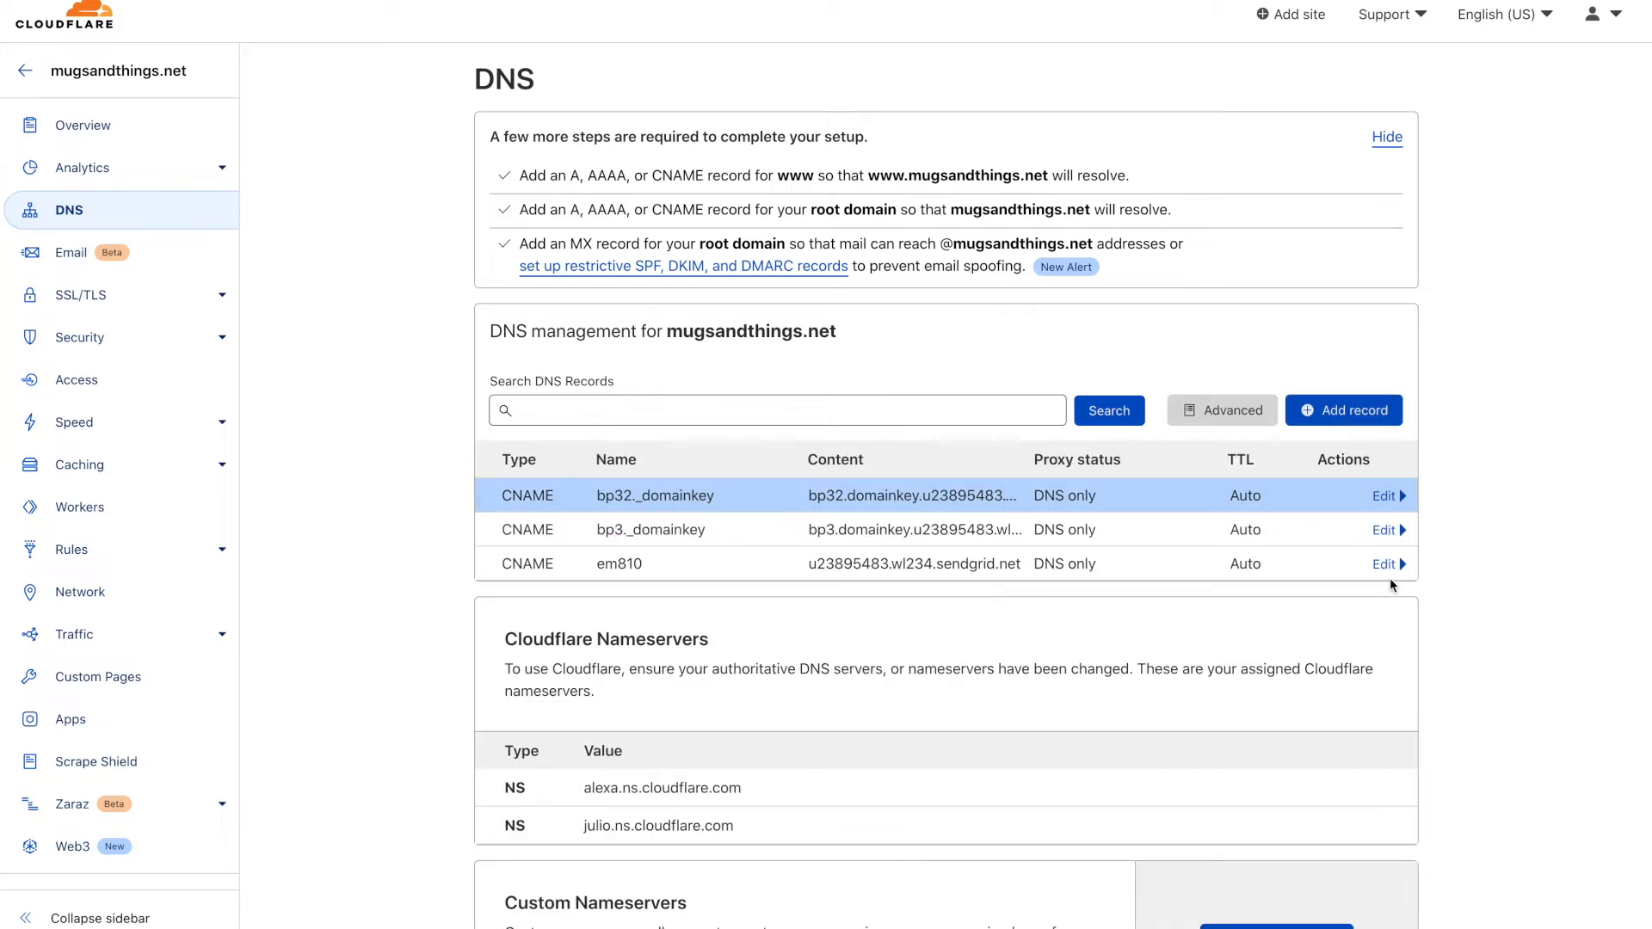
Step: Start a fourth DNS record in Cloudflare, set its type to CNAME and name it track
{"action": "left_click", "coordinate": [1339, 413]}
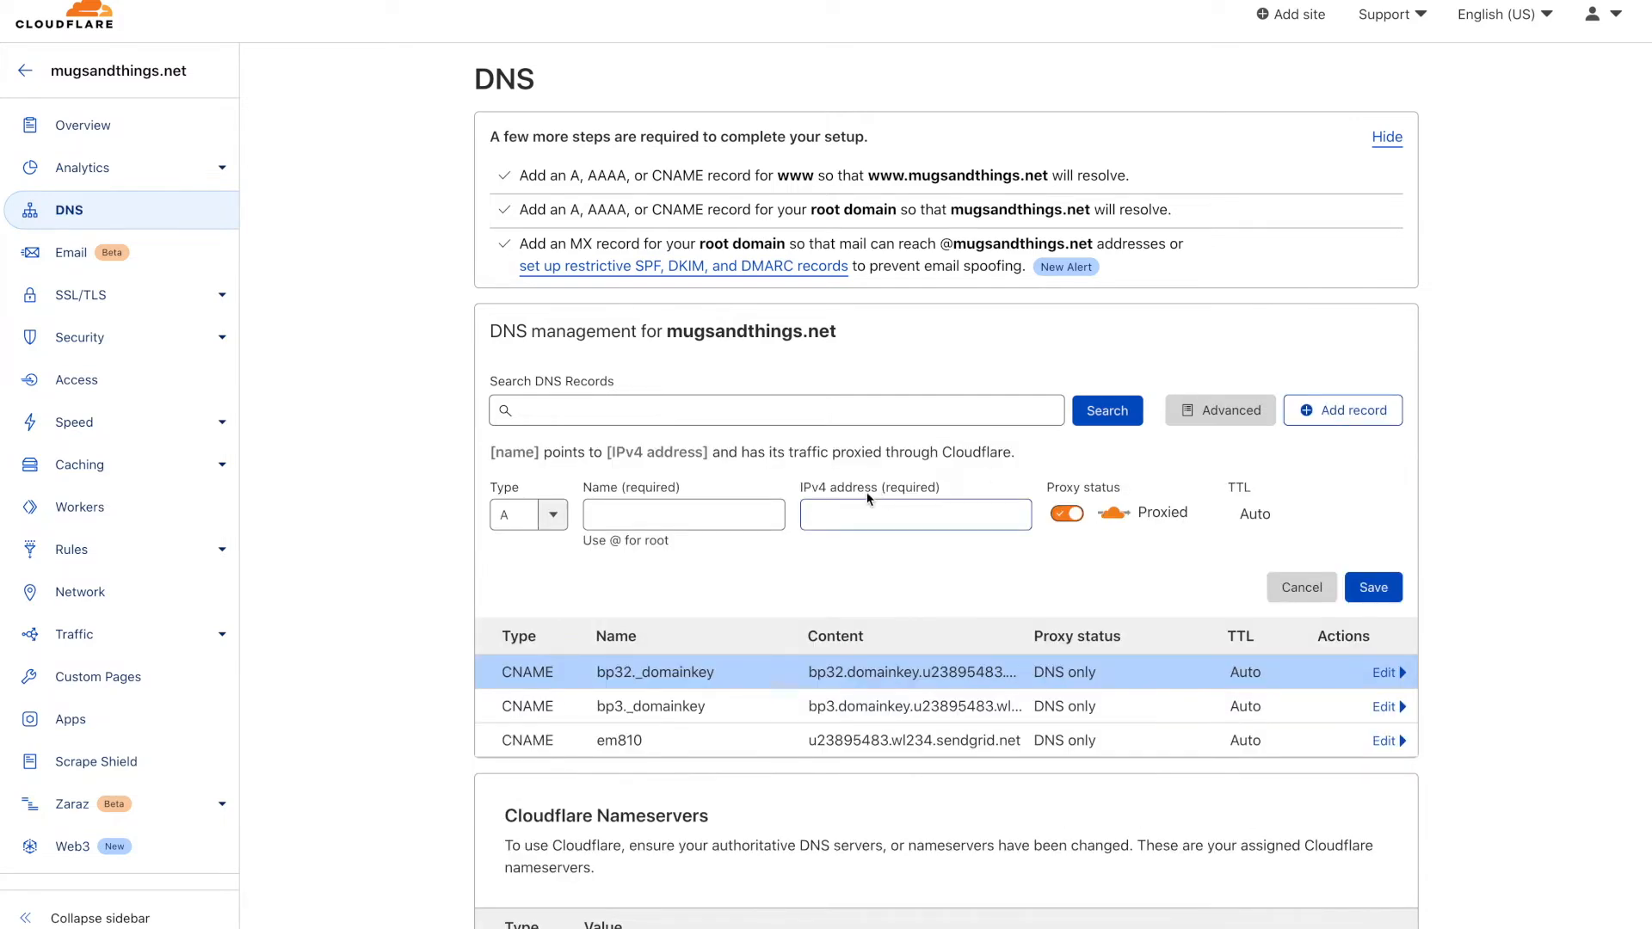
{"action": "left_click", "coordinate": [521, 515]}
{"action": "left_click", "coordinate": [532, 699]}
{"action": "left_click", "coordinate": [614, 514]}
{"action": "type", "text": "track"}
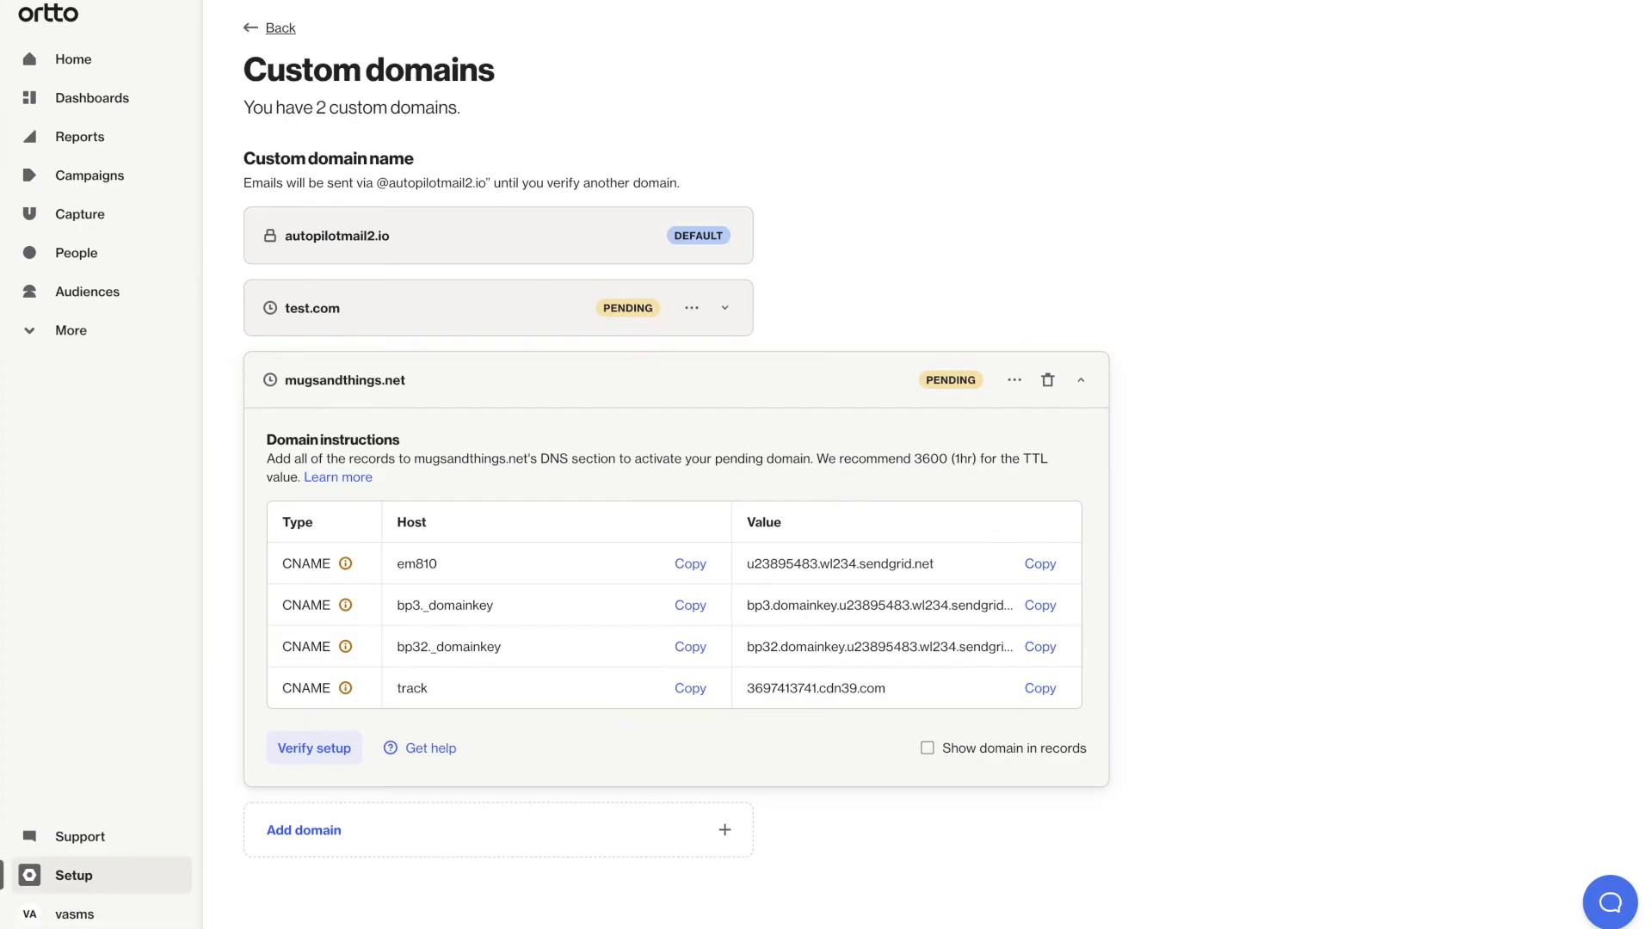
Step: Copy the track record's value from Ortto, set the Cloudflare target to 3697413741.cdn39.com, choose DNS only and save the record
{"action": "left_click", "coordinate": [1040, 688]}
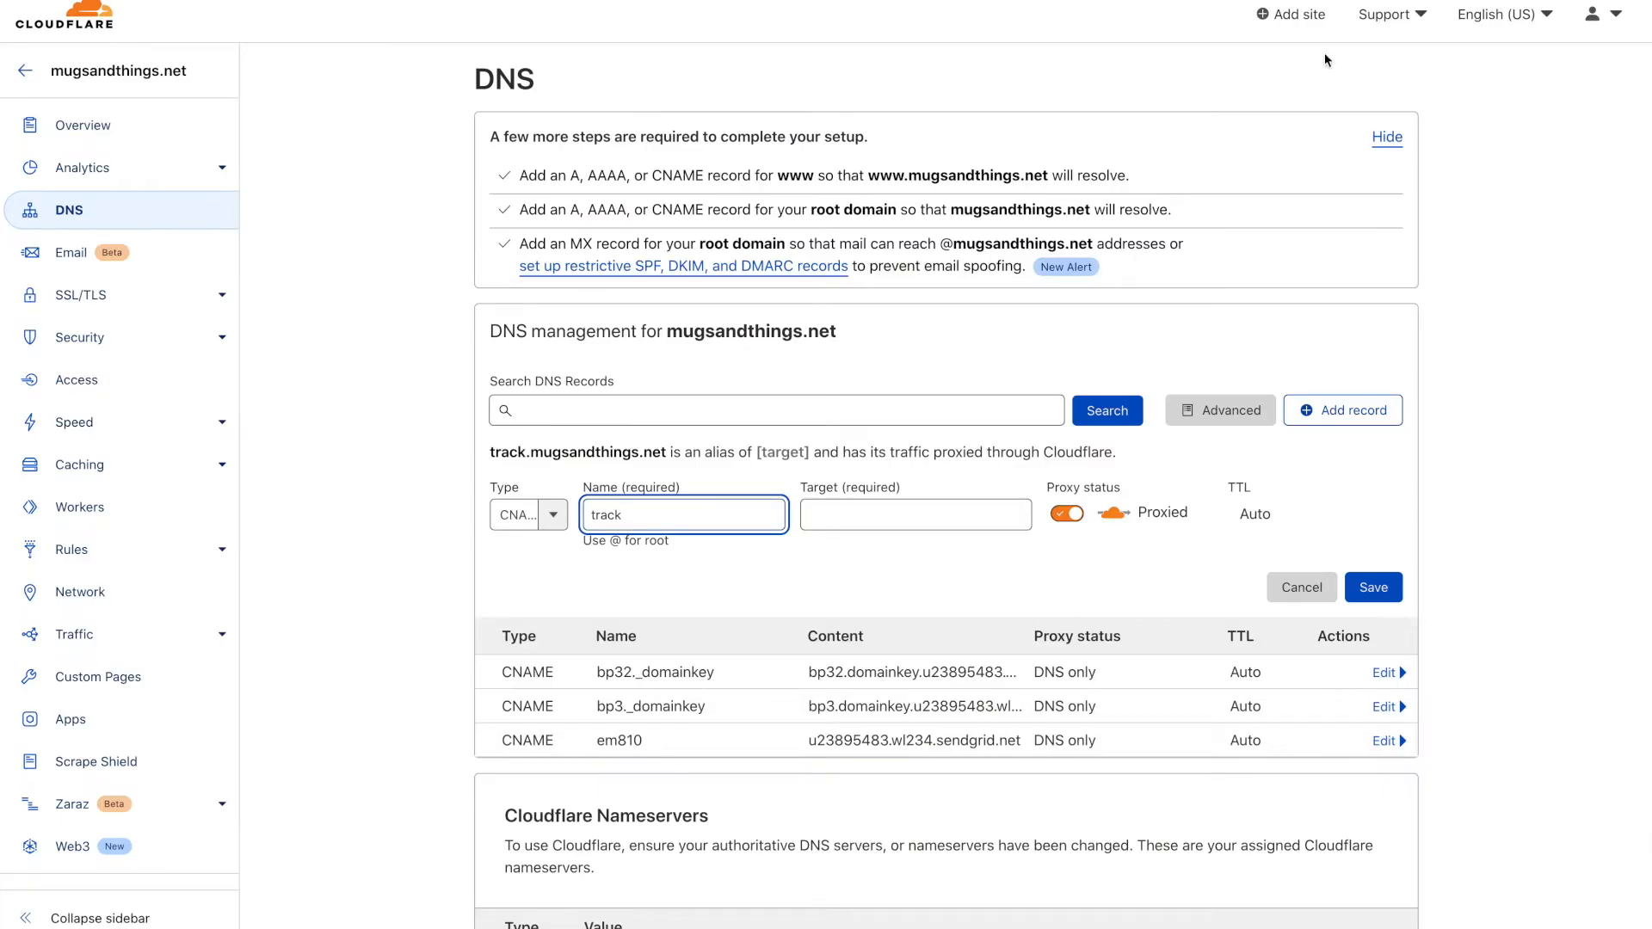
{"action": "left_click", "coordinate": [932, 510]}
{"action": "key", "text": "ctrl+v"}
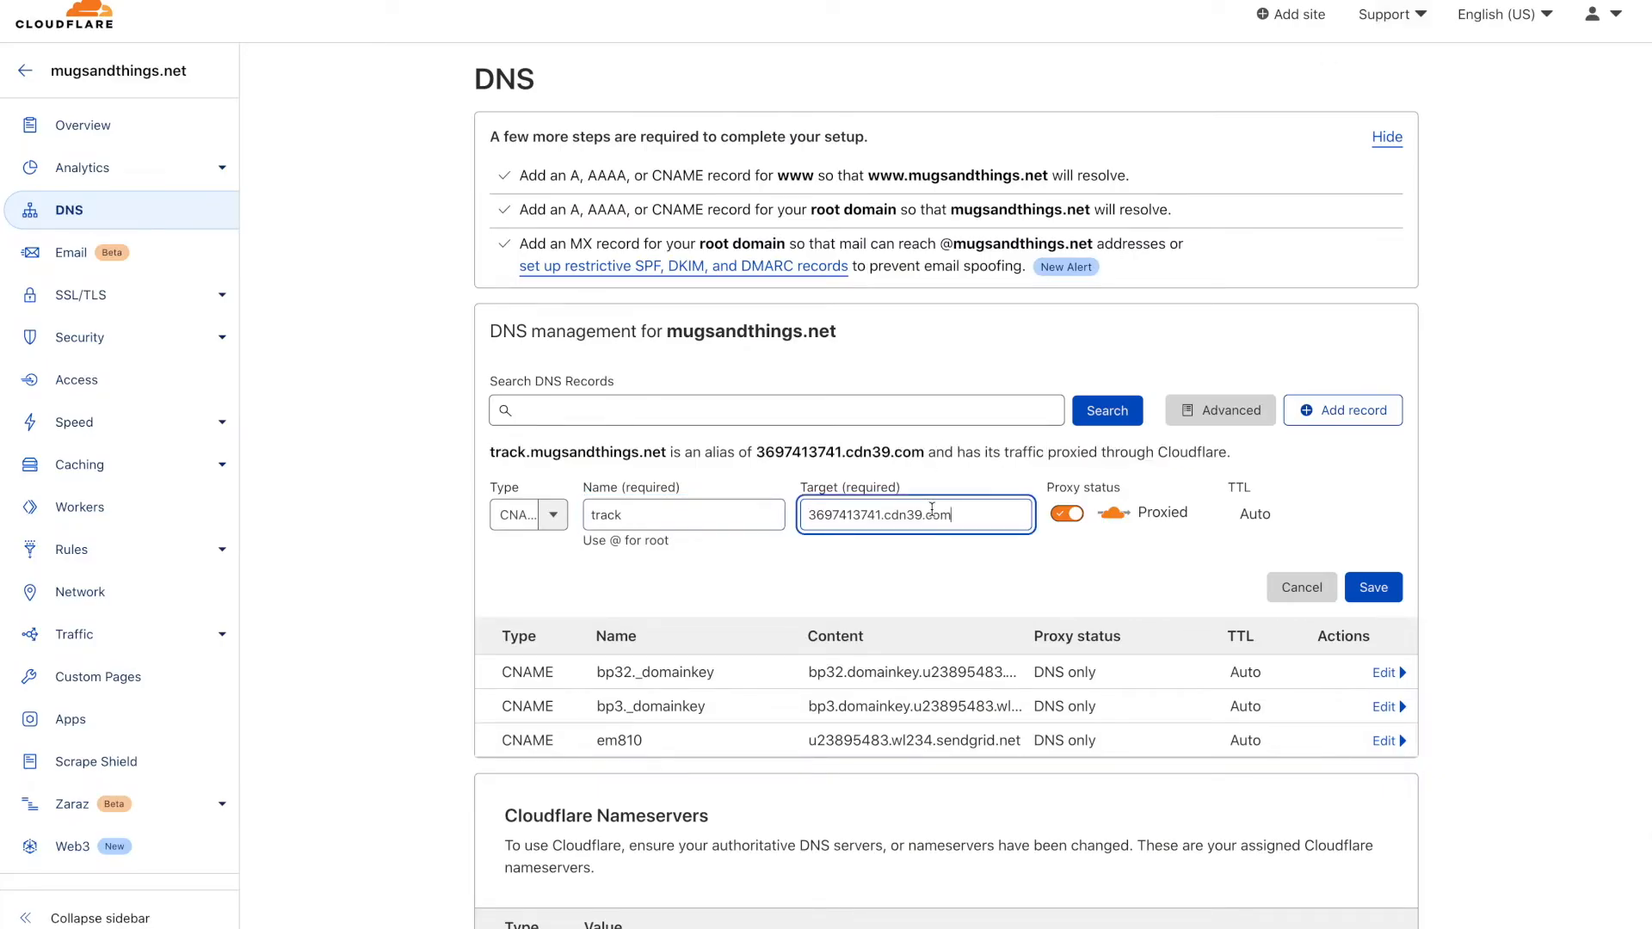
{"action": "left_click", "coordinate": [1070, 517]}
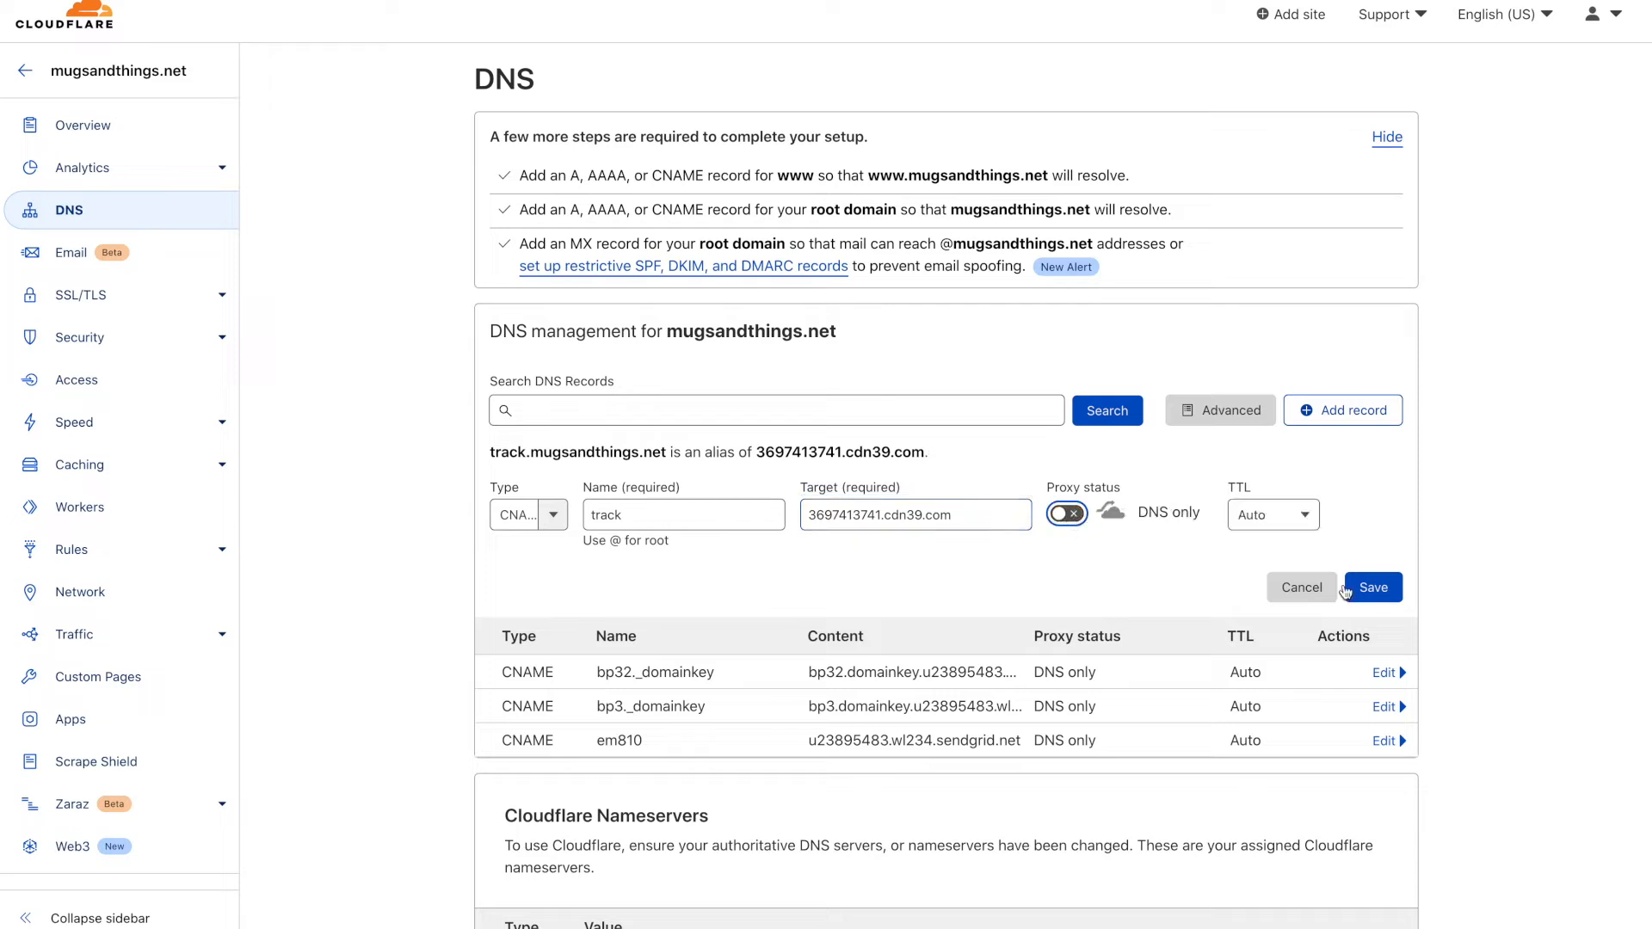
{"action": "left_click", "coordinate": [1374, 591]}
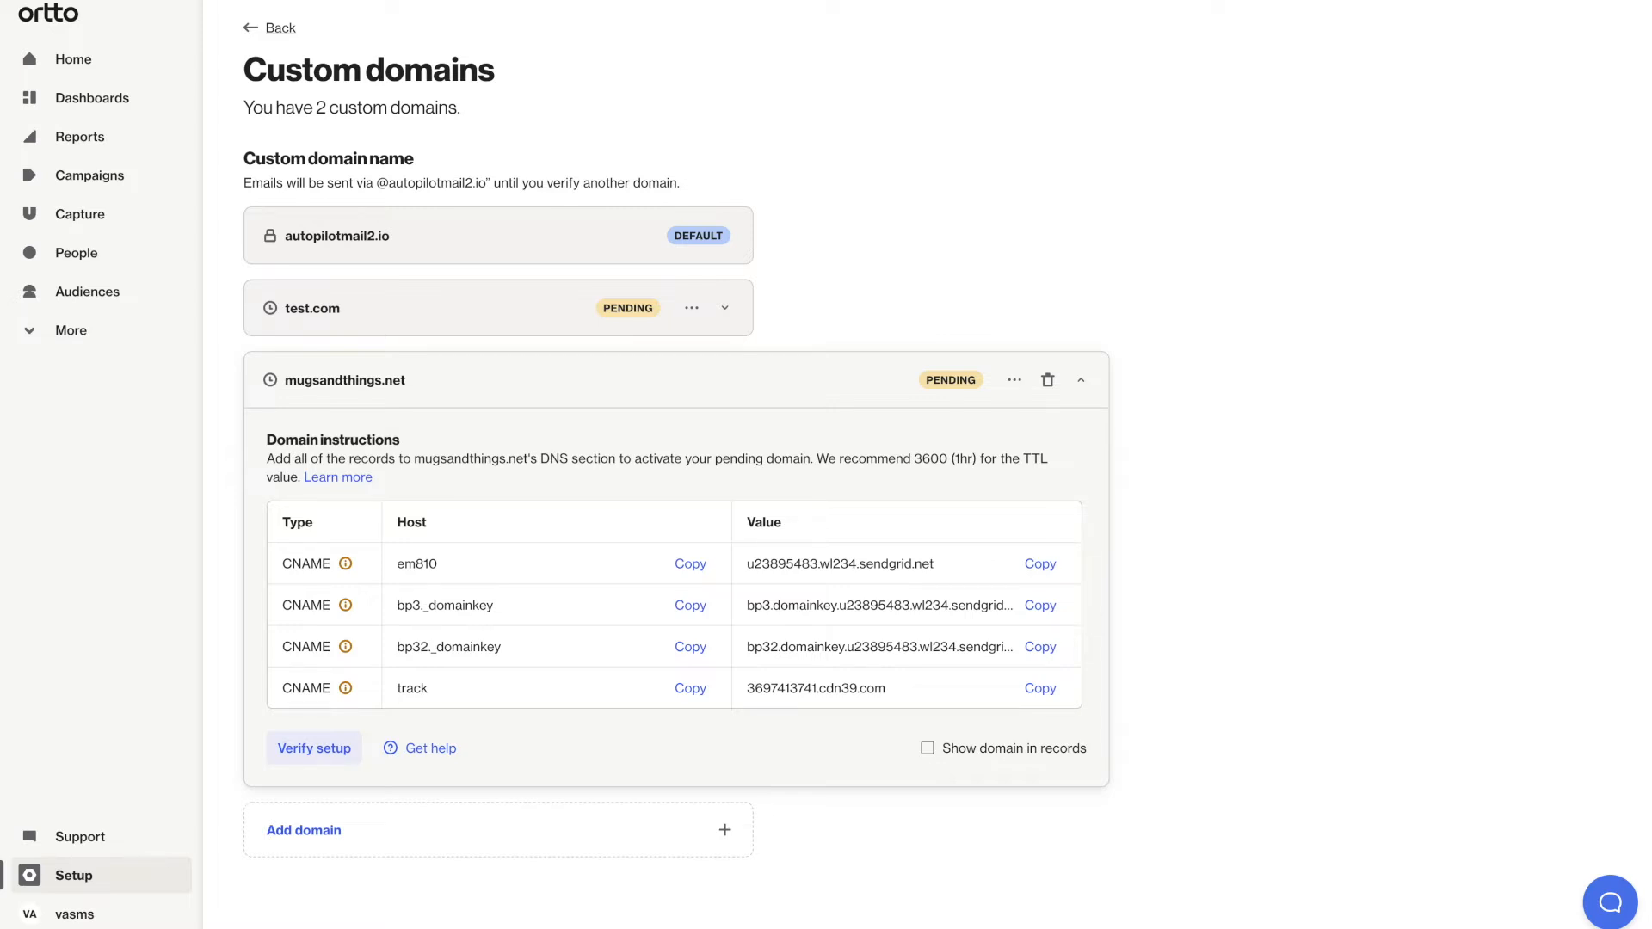
Step: Switch to Ortto, verify the mugsandthings.net domain setup and expand the domain's details
{"action": "left_click", "coordinate": [315, 748]}
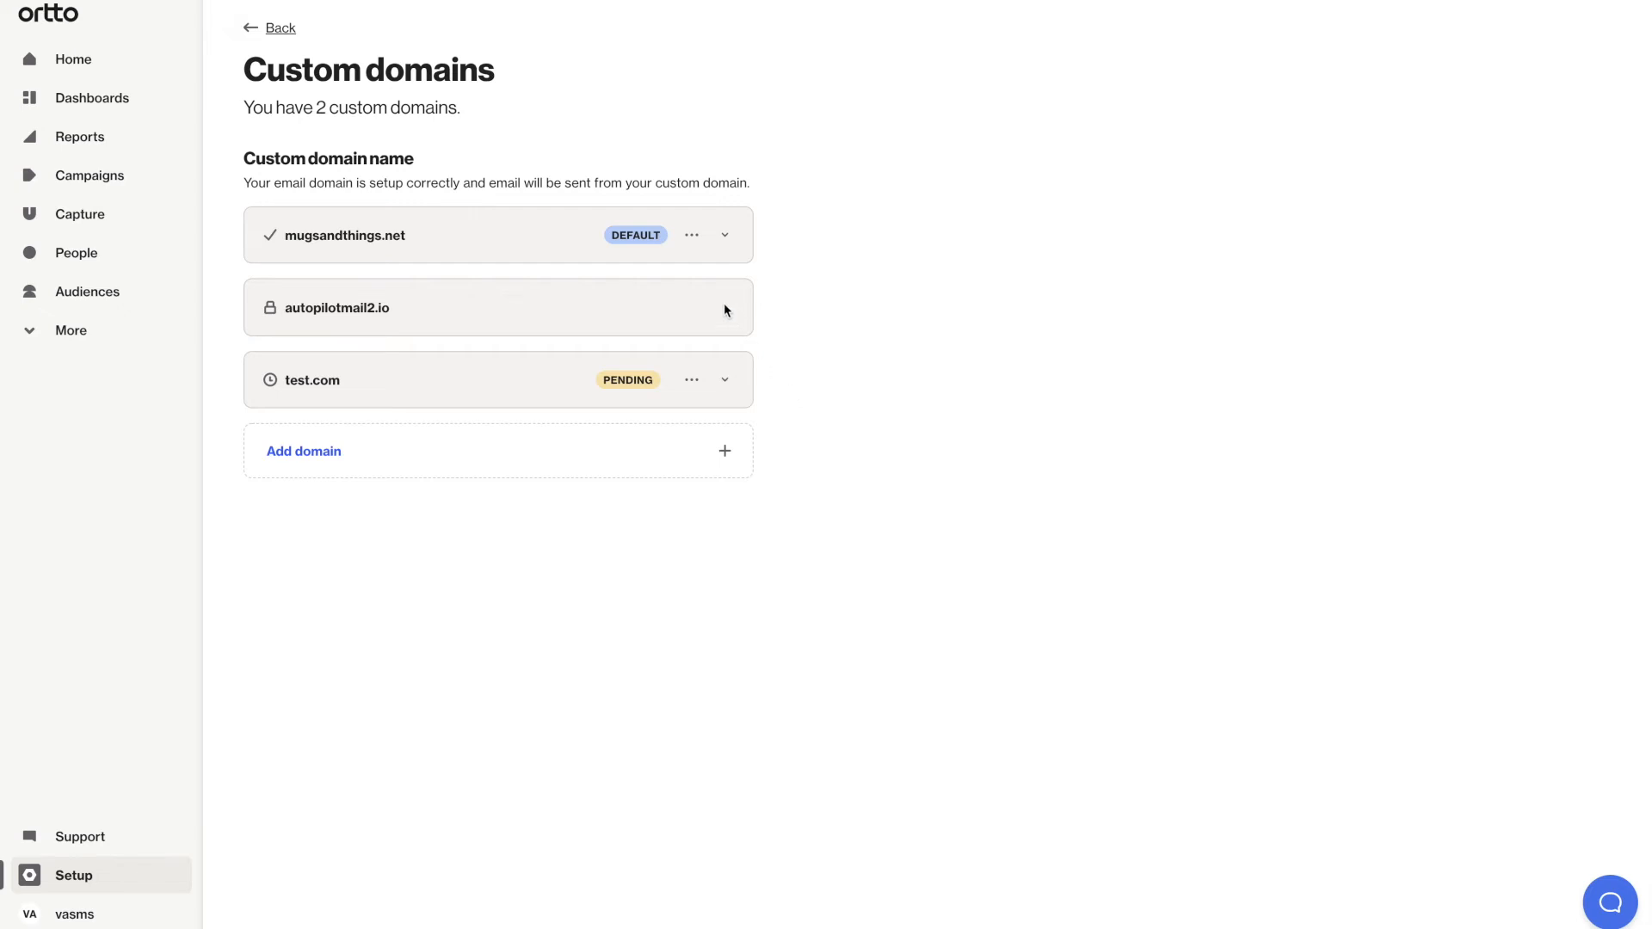
{"action": "left_click", "coordinate": [725, 236]}
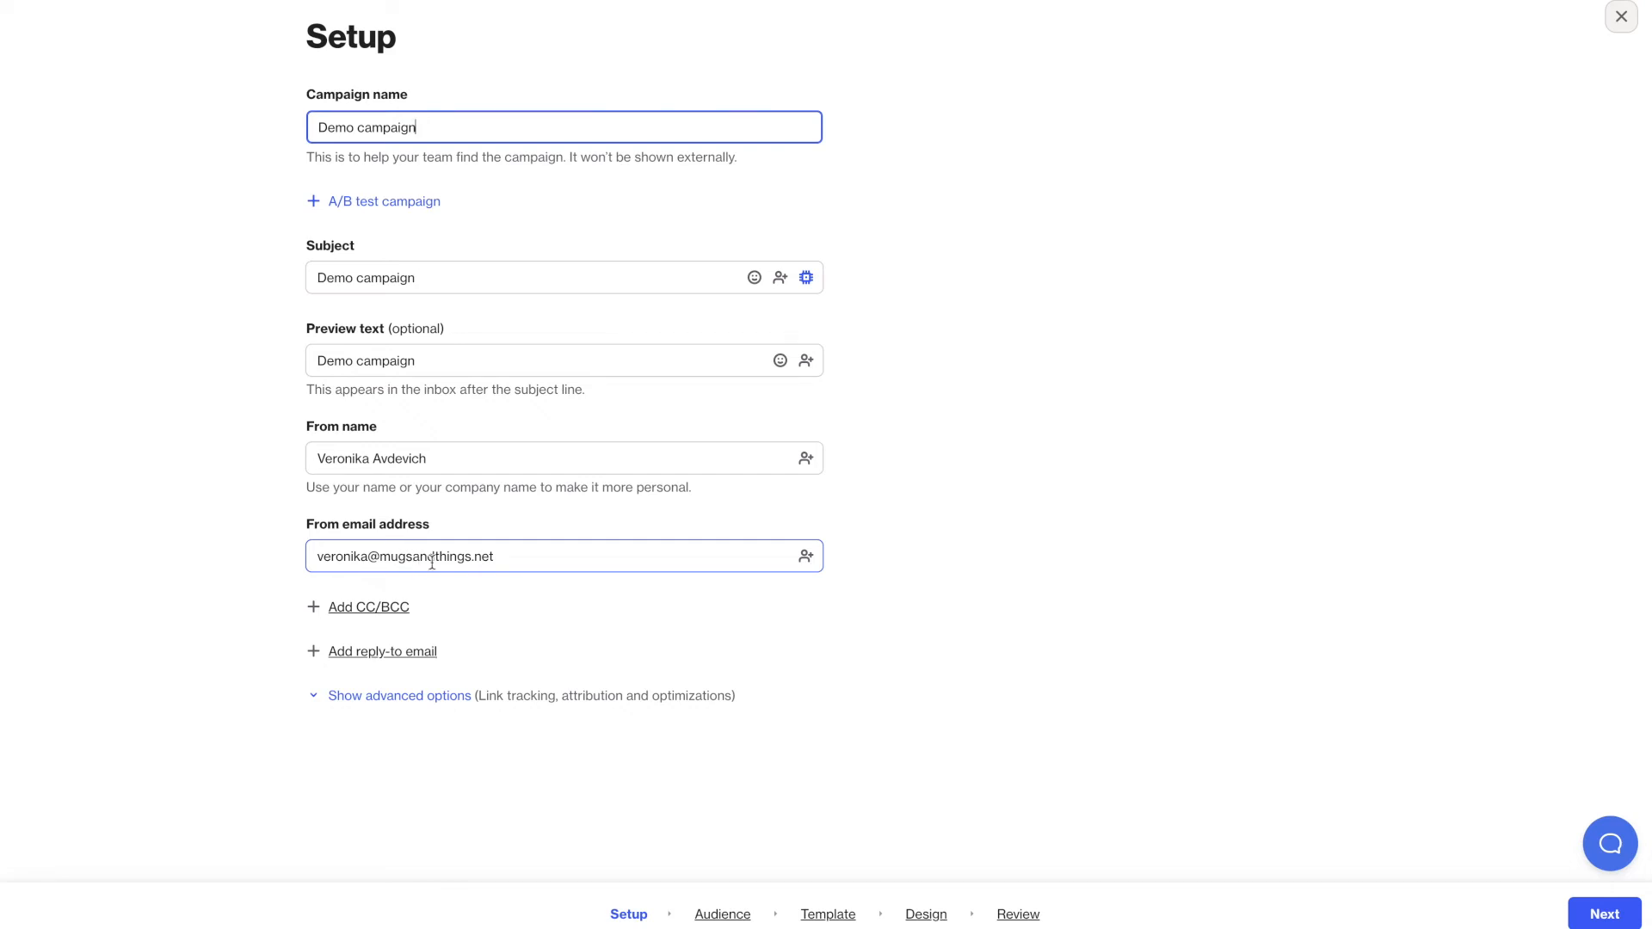
Step: Go to the Demo campaign's email design and select the Shop now button to examine its link settings
{"action": "left_click", "coordinate": [939, 918]}
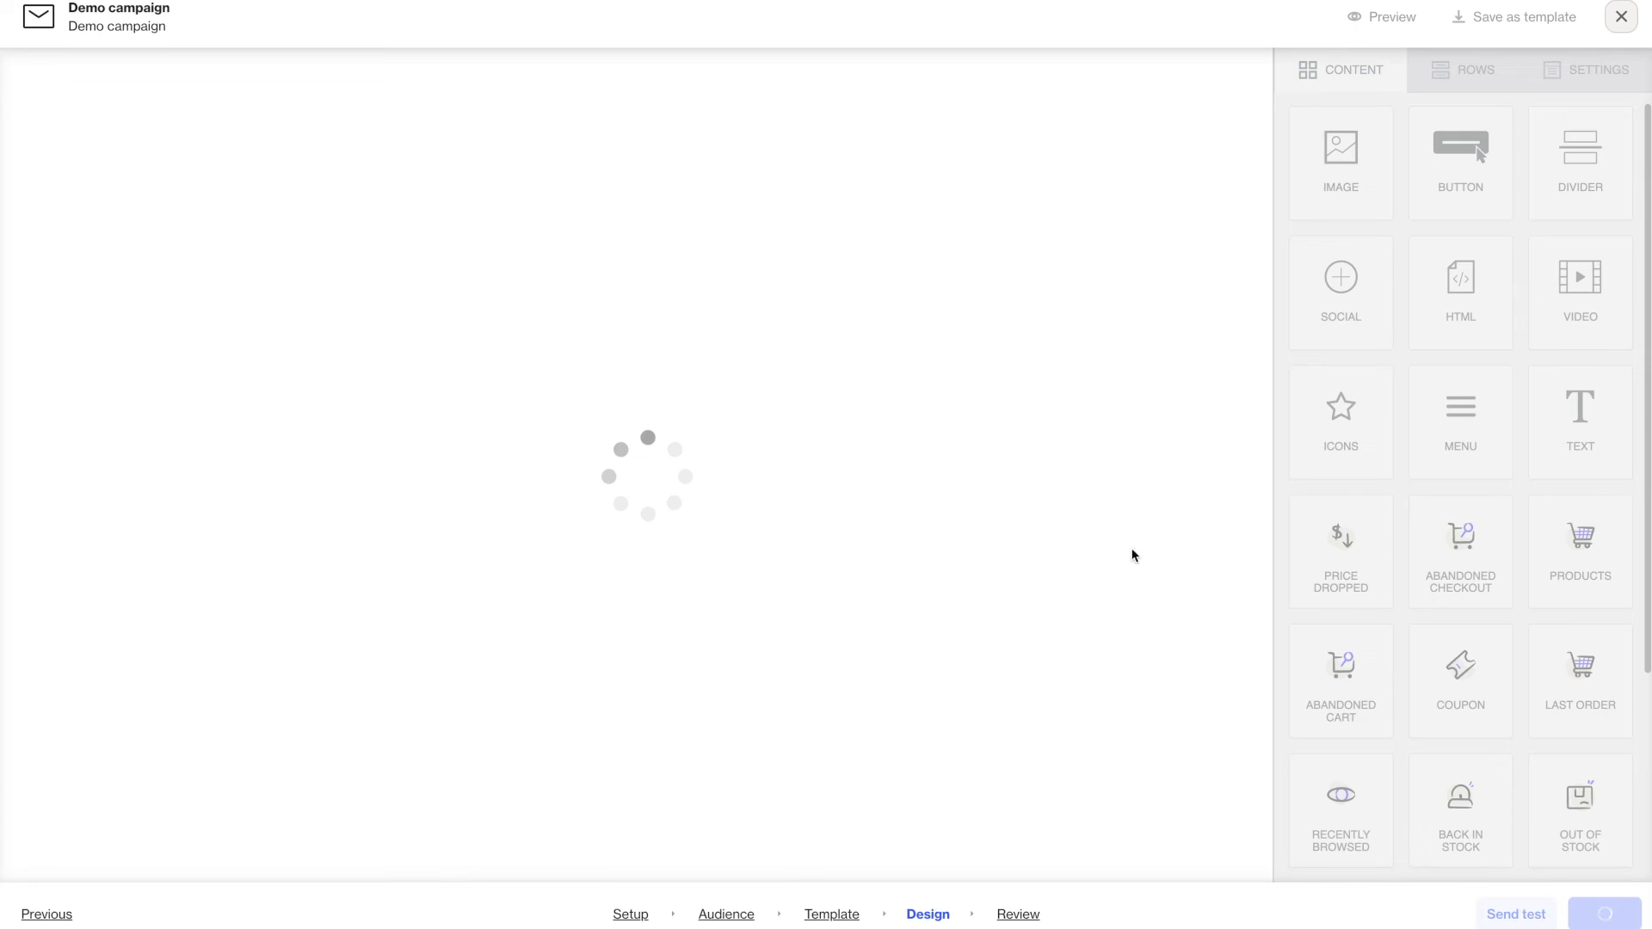
{"action": "scroll", "coordinate": [1135, 550], "scroll_direction": "down", "scroll_amount": 10}
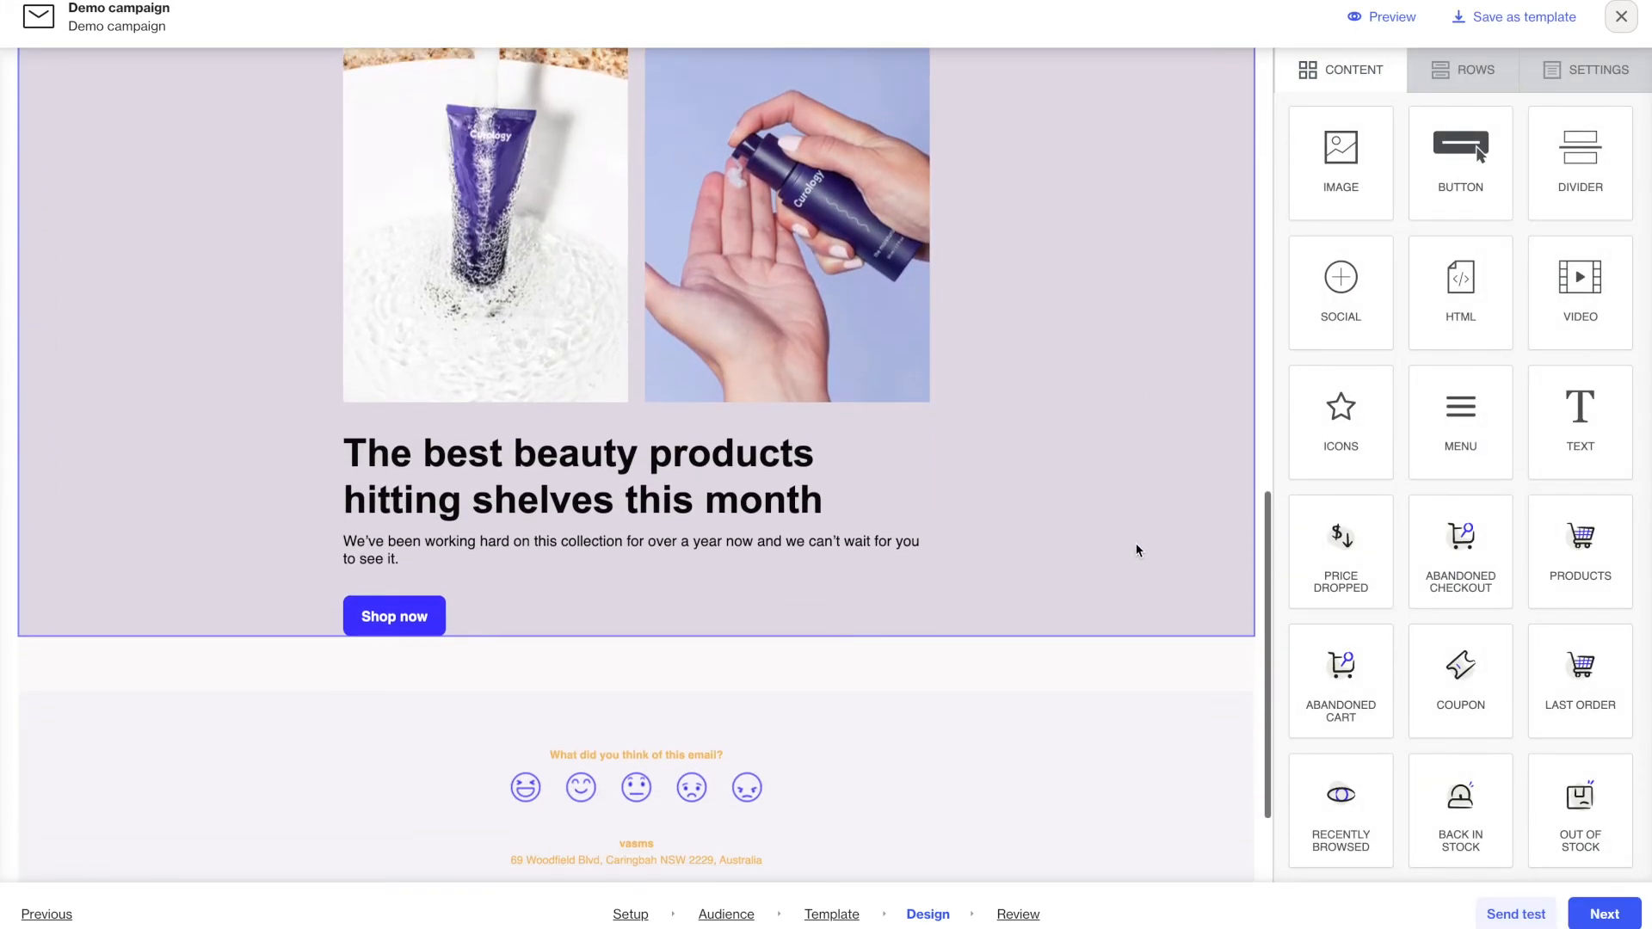
{"action": "scroll", "coordinate": [1136, 550], "scroll_direction": "up", "scroll_amount": 2}
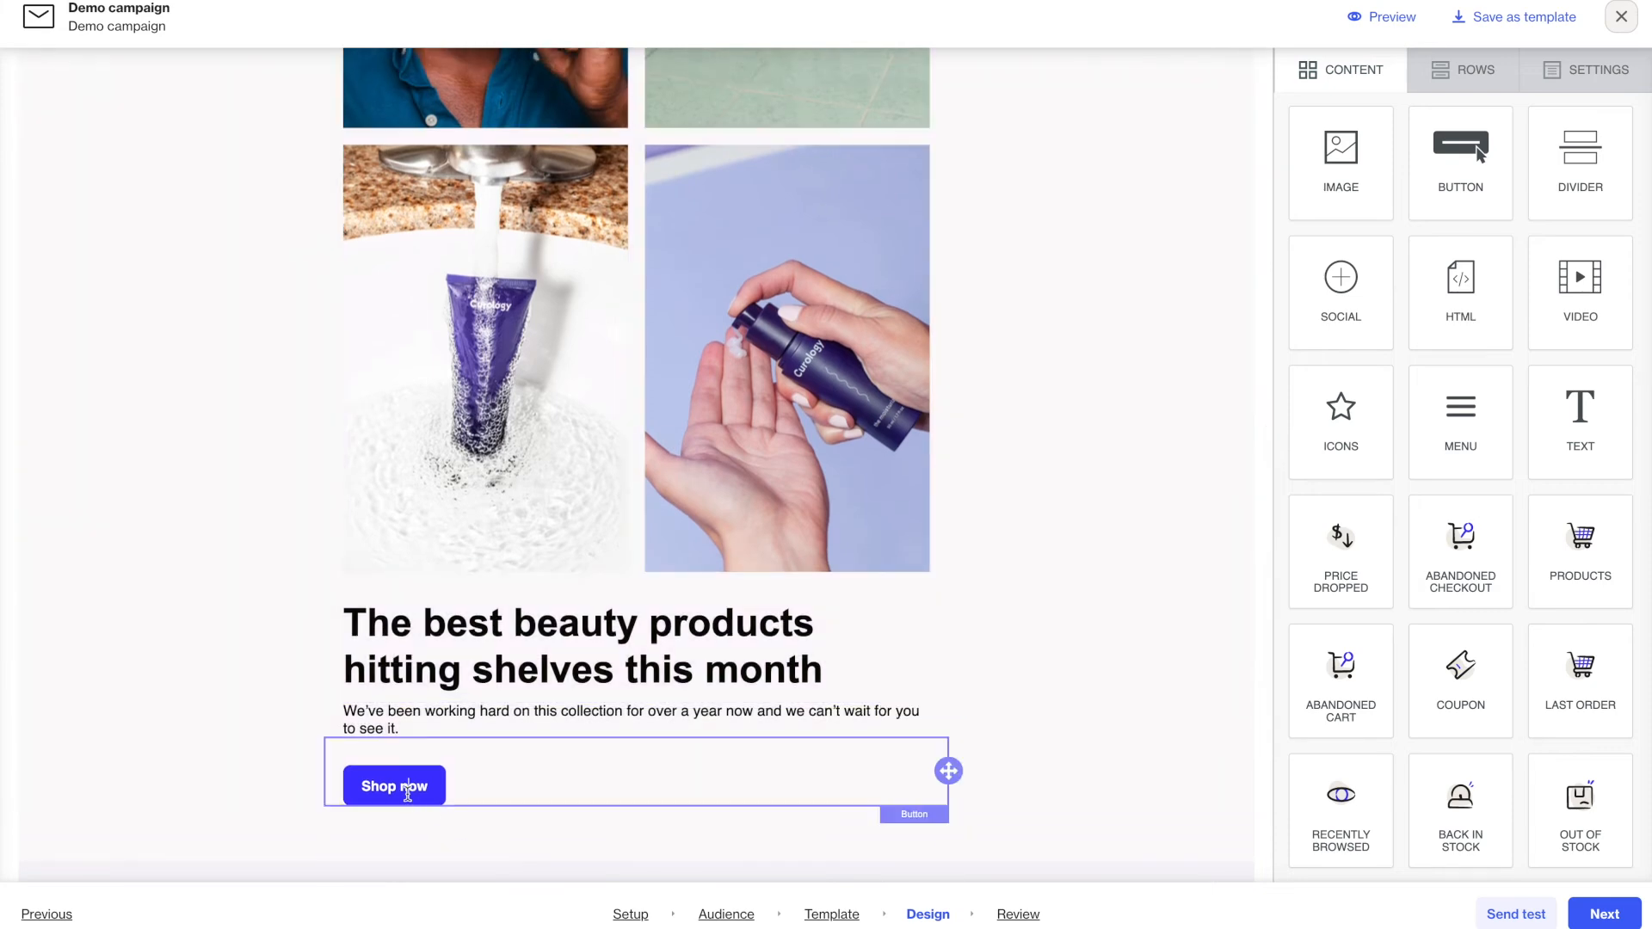
{"action": "left_click", "coordinate": [408, 790]}
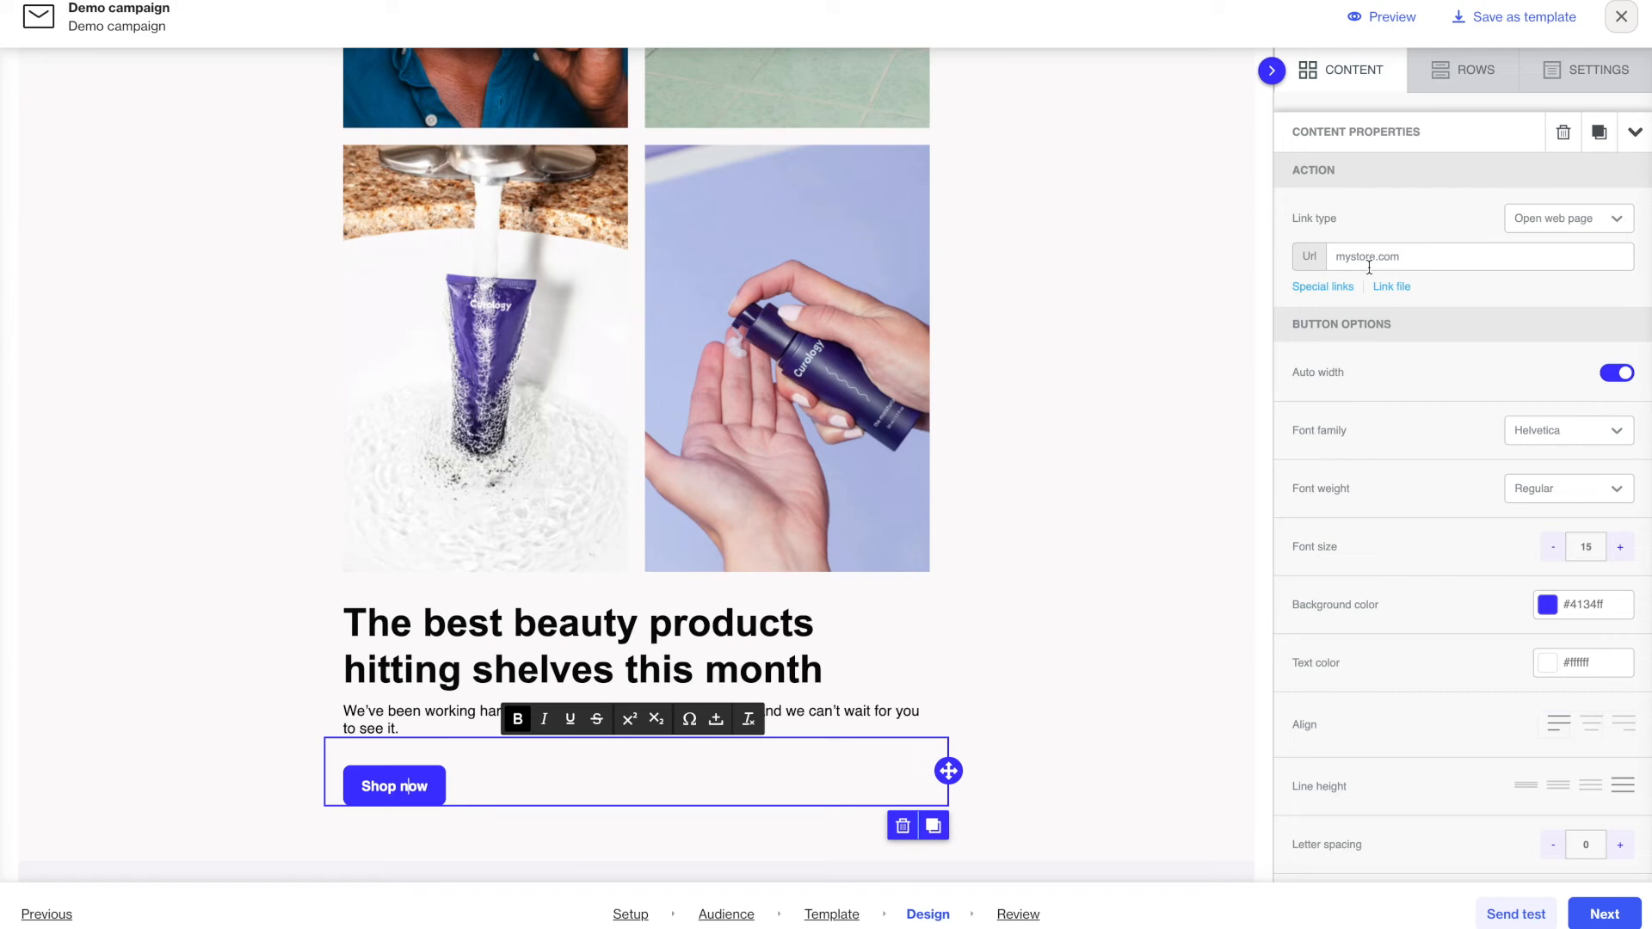
Step: Send a test email of the Demo campaign and review the received message in Gmail through to the Shop now button
{"action": "left_click", "coordinate": [1537, 920]}
{"action": "left_click", "coordinate": [914, 413]}
{"action": "left_click", "coordinate": [809, 477]}
{"action": "left_click", "coordinate": [662, 573]}
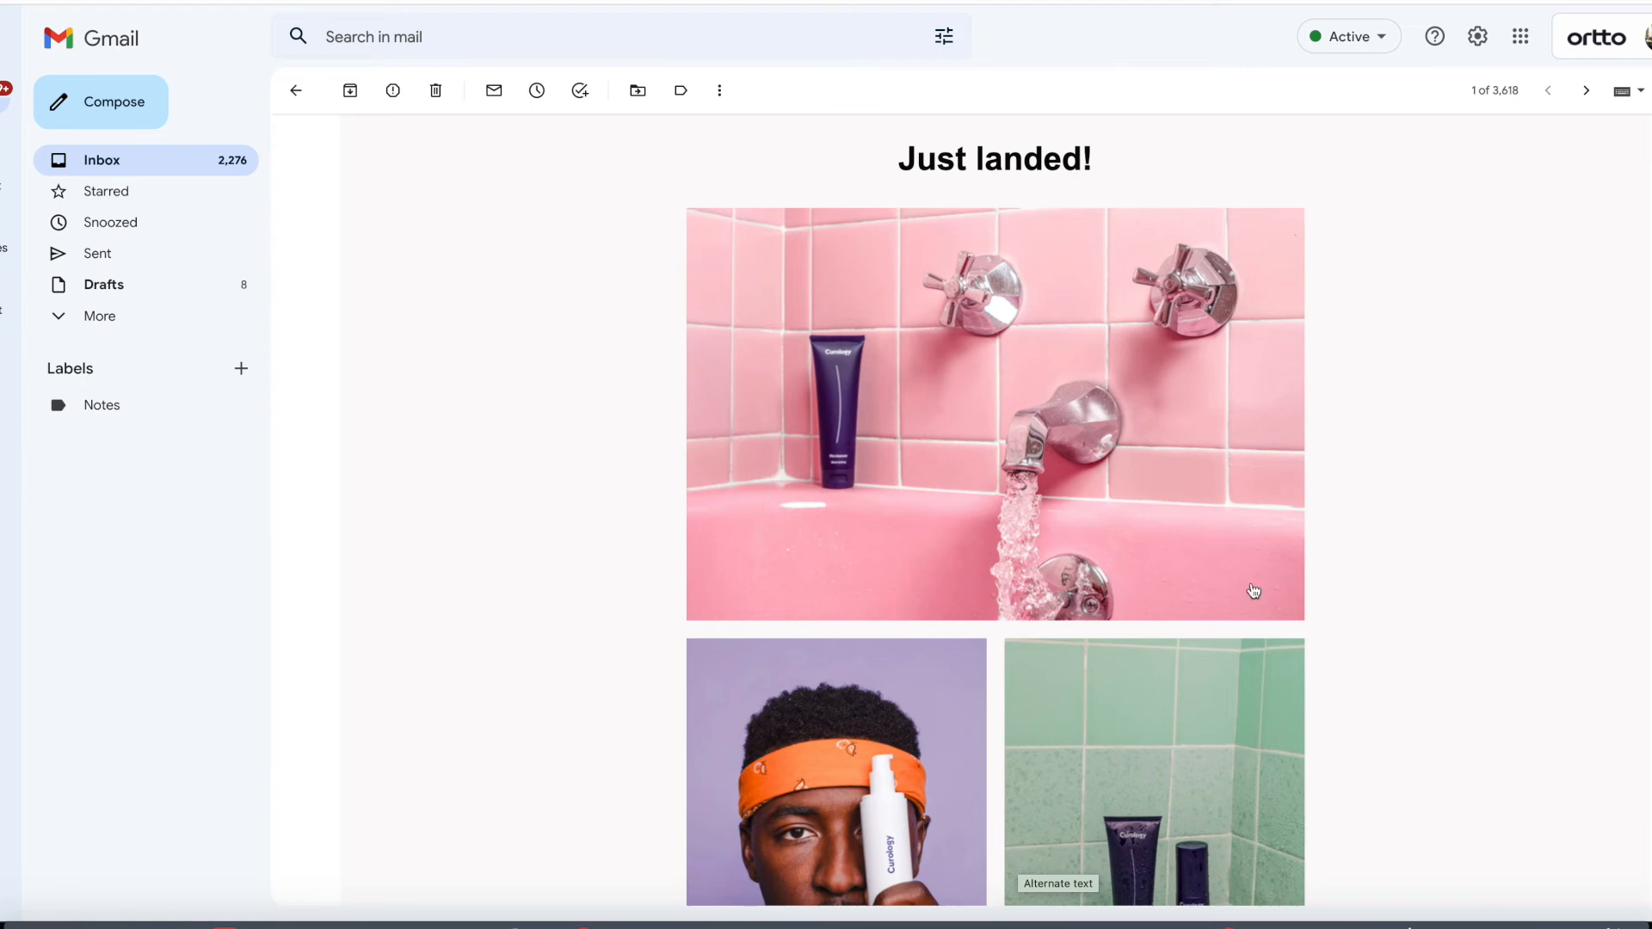
{"action": "scroll", "coordinate": [1253, 591], "scroll_direction": "down", "scroll_amount": 8}
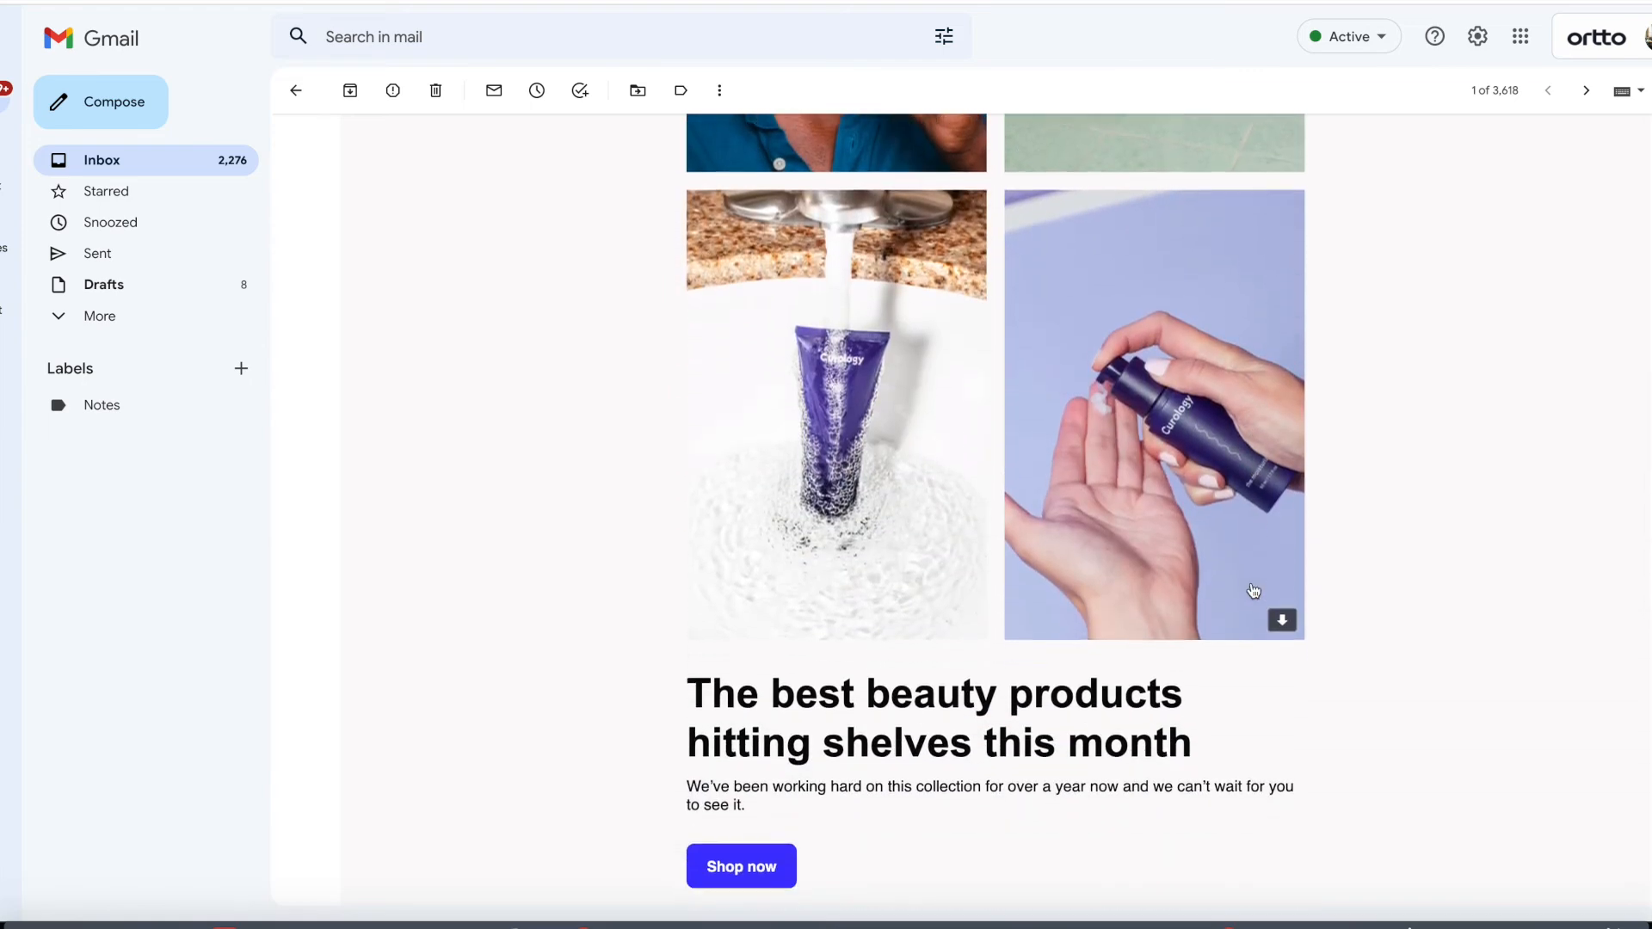
{"action": "scroll", "coordinate": [1252, 590], "scroll_direction": "down", "scroll_amount": 1}
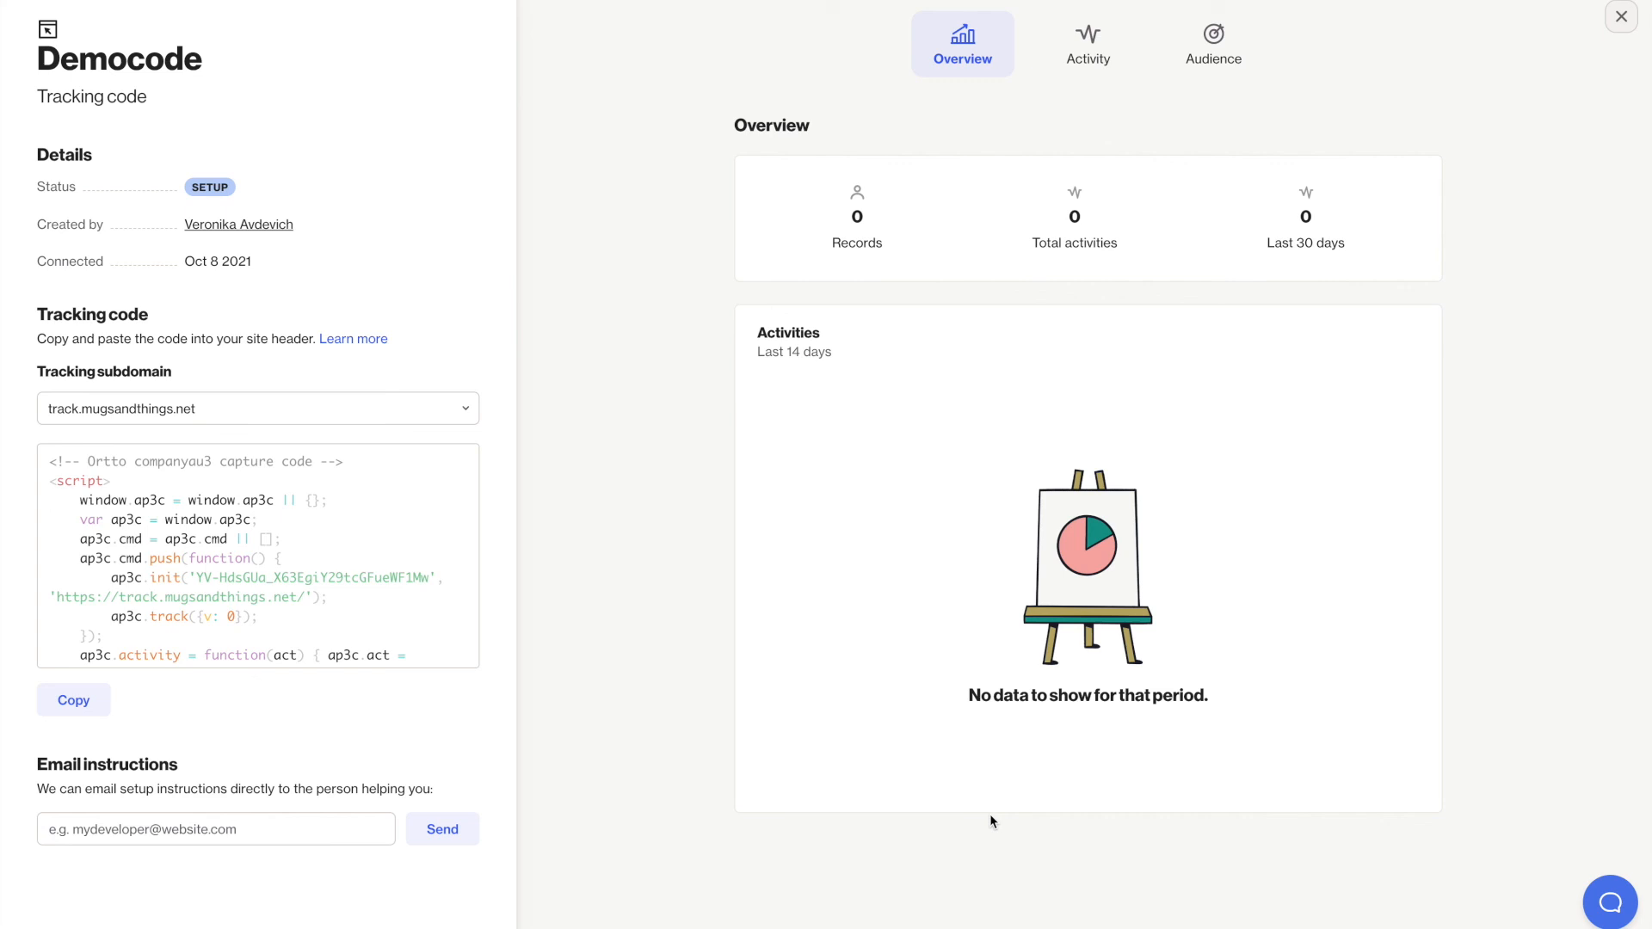
Step: Open the tracking subdomain choices for the Democode tracking code in Ortto
{"action": "left_click", "coordinate": [465, 410]}
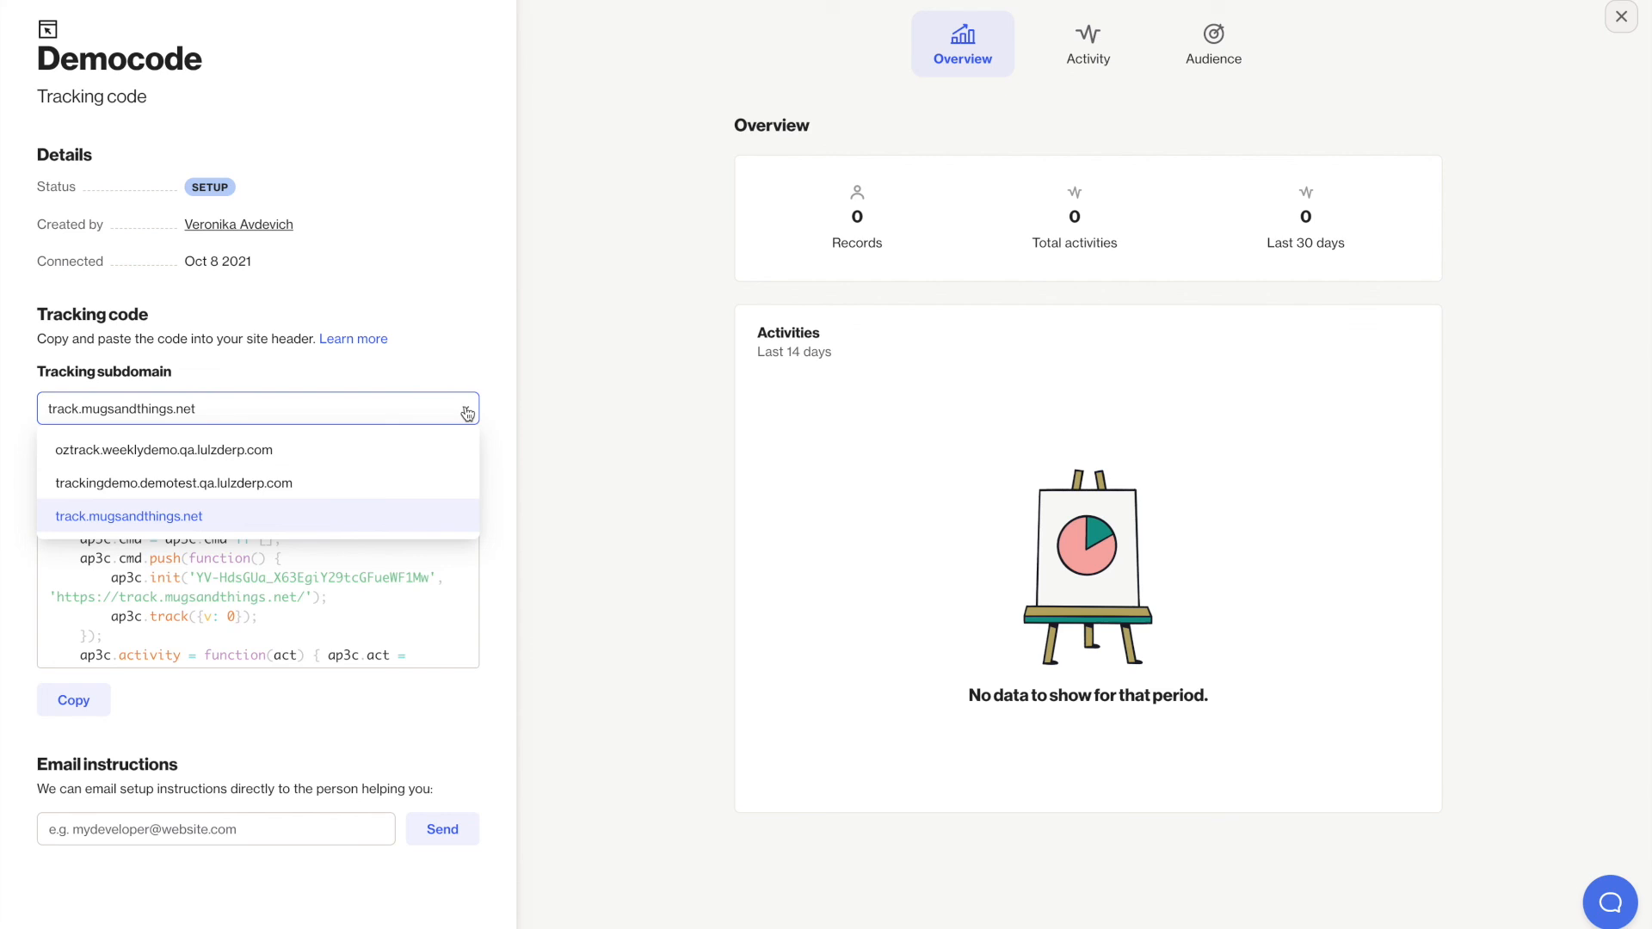